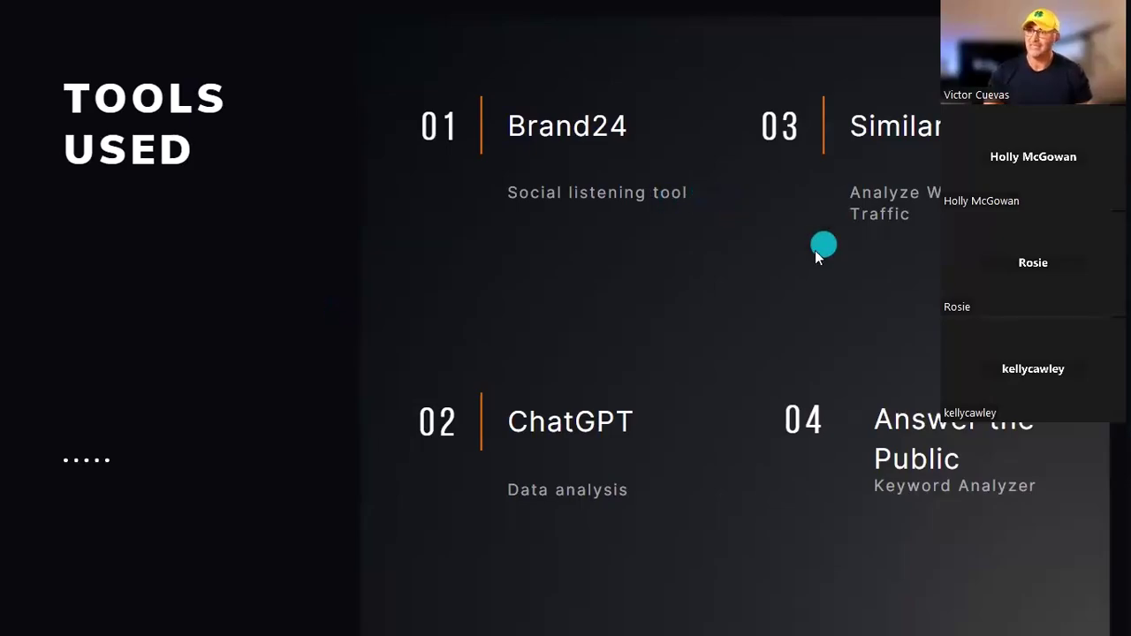
Leave the full-screen slideshow to return to the Knowledge Jar title slide
key("Escape")
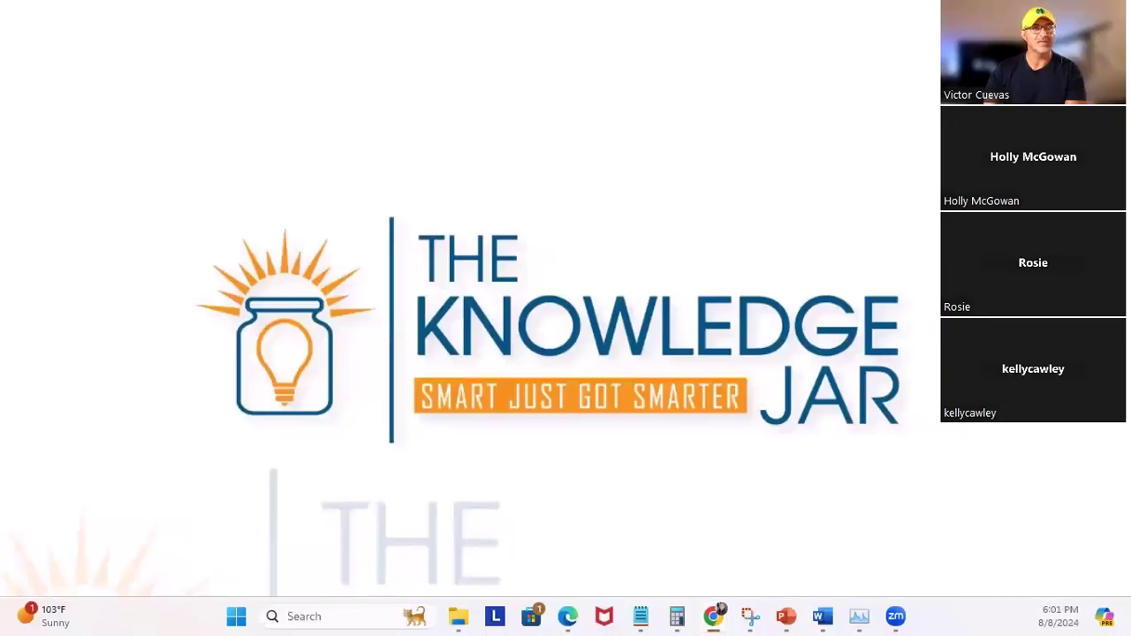
Maximise the Brand24 browser window and enter the Nvidia project's Mentions page
key("alt+Tab")
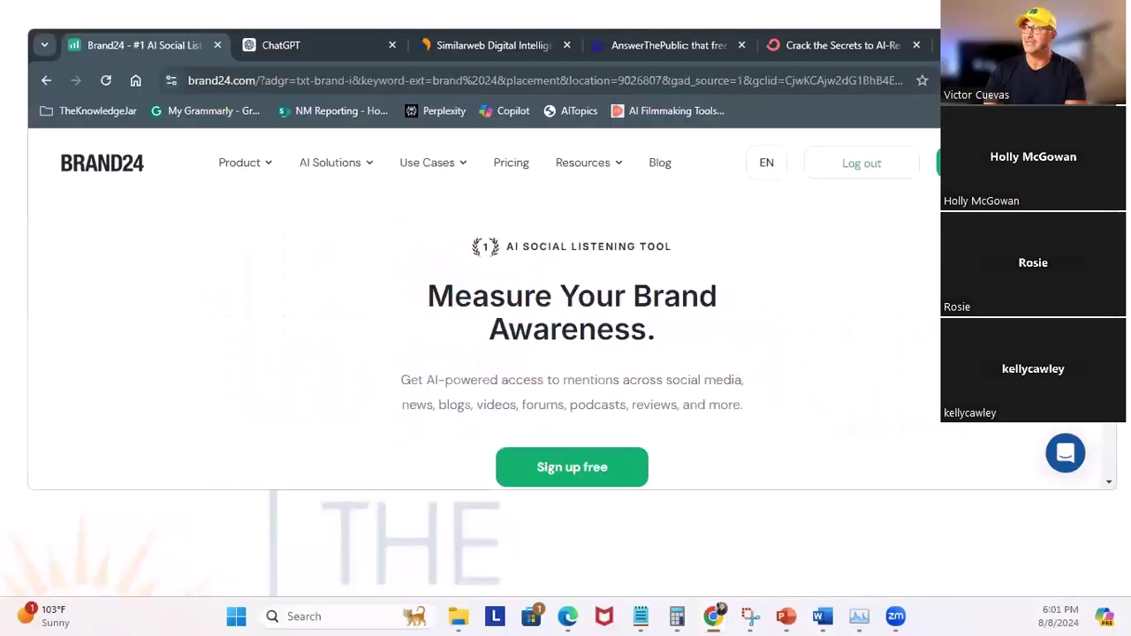
key("super+Up")
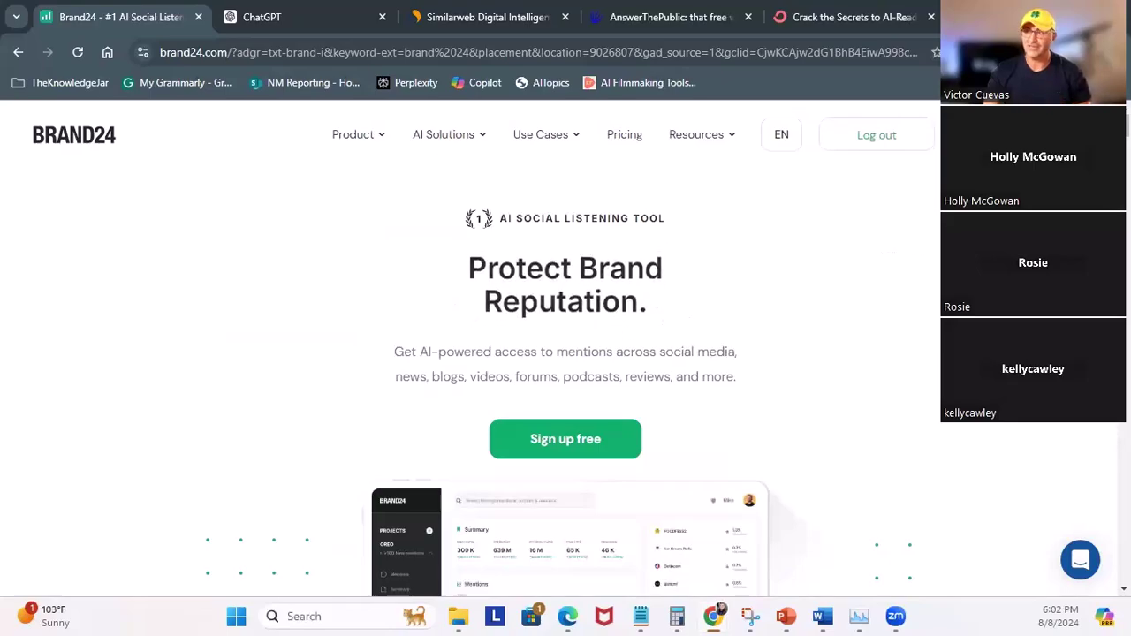
left_click(879, 155)
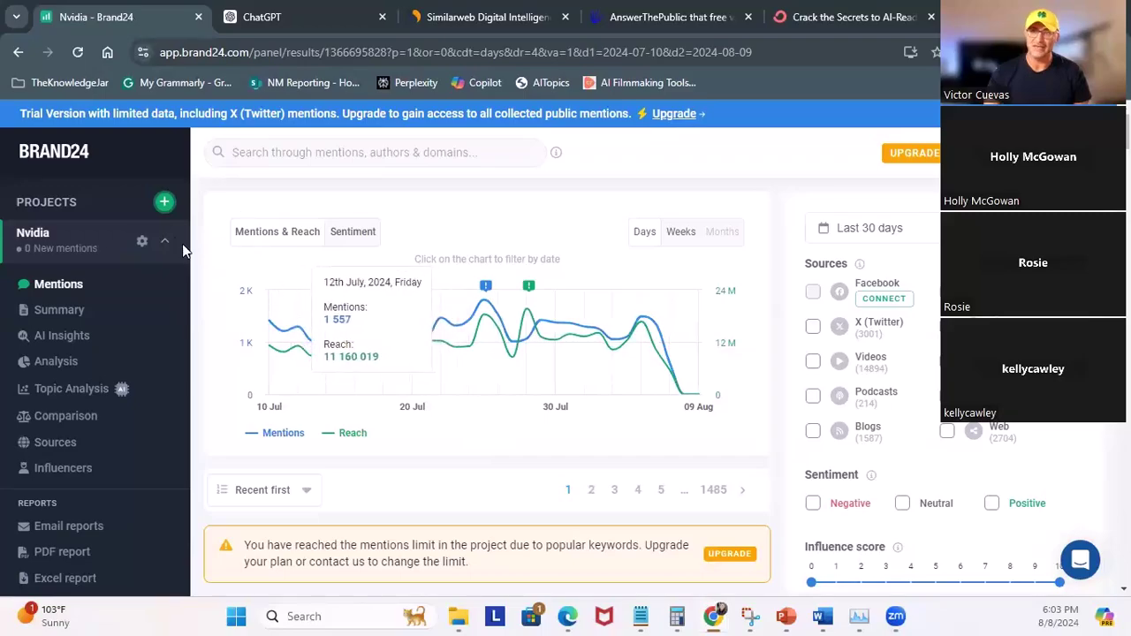
Read daily mentions and reach values on the Nvidia chart from 10 Jul to 09 Aug
mouse_move(283, 332)
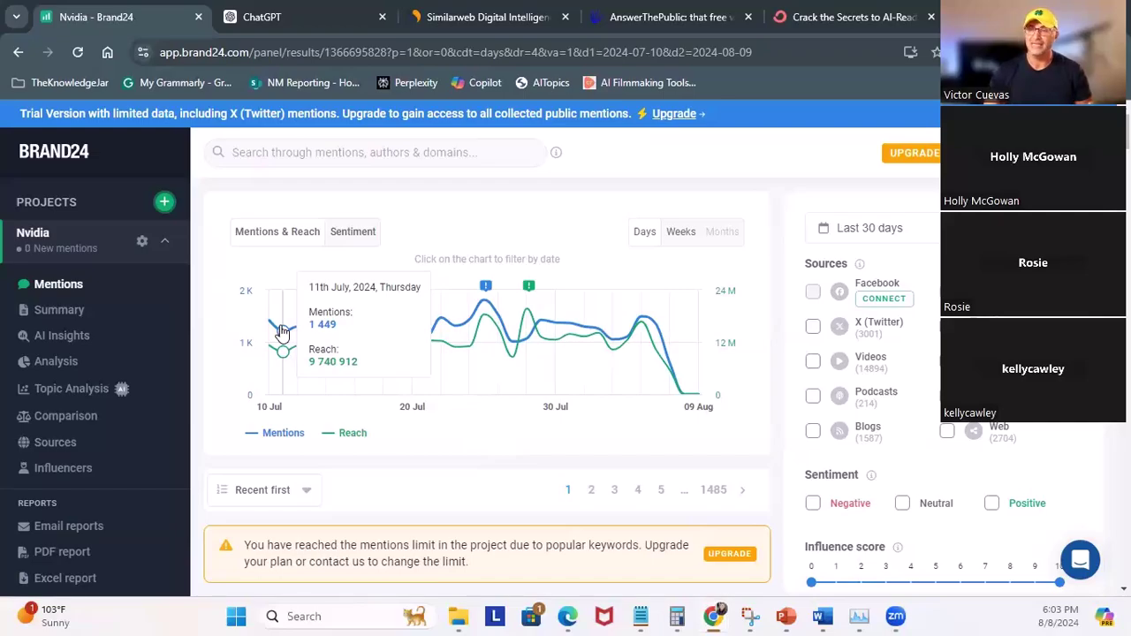
mouse_move(419, 329)
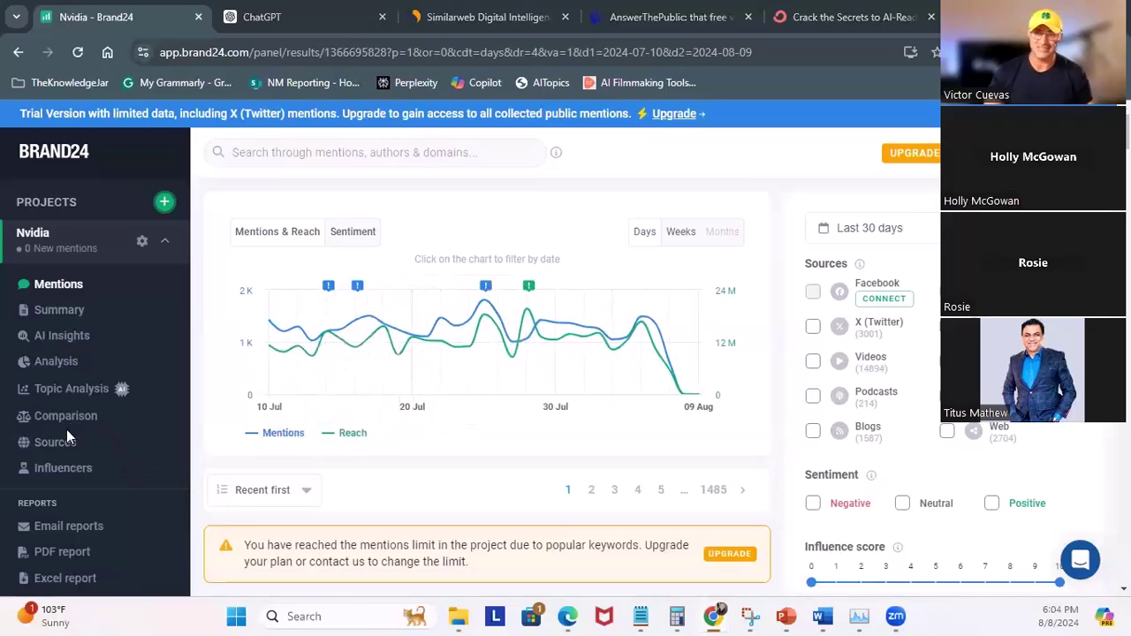
Review the Nvidia mentions trend, then move to a new GPT-4o chat in ChatGPT
scroll(97, 451, "down", 2)
scroll(128, 475, "up", 2)
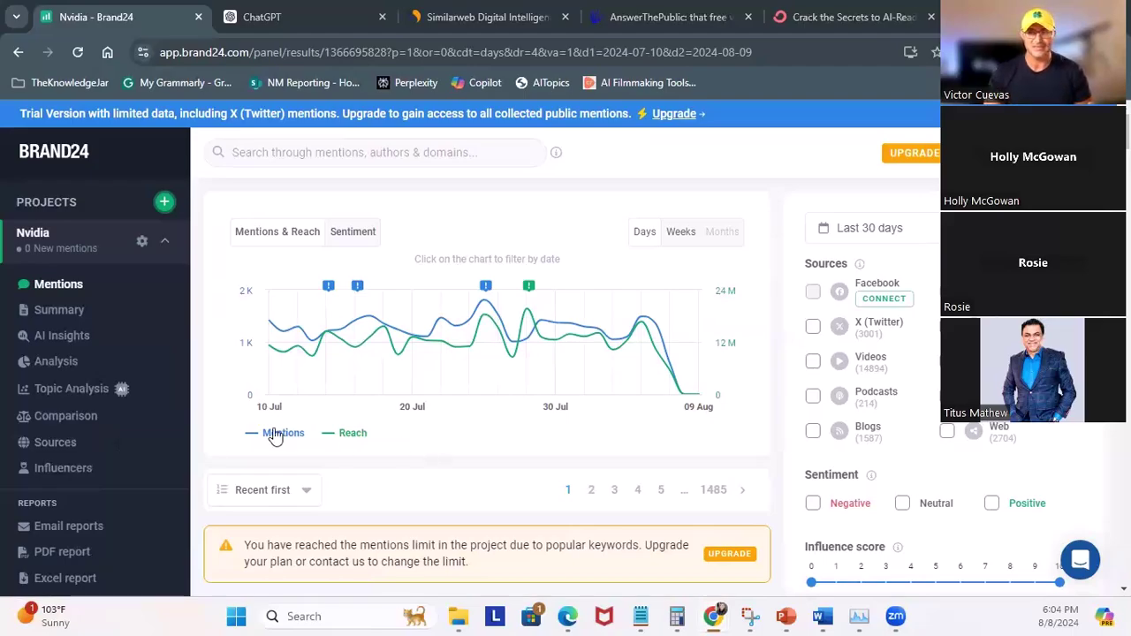
scroll(159, 412, "down", 1)
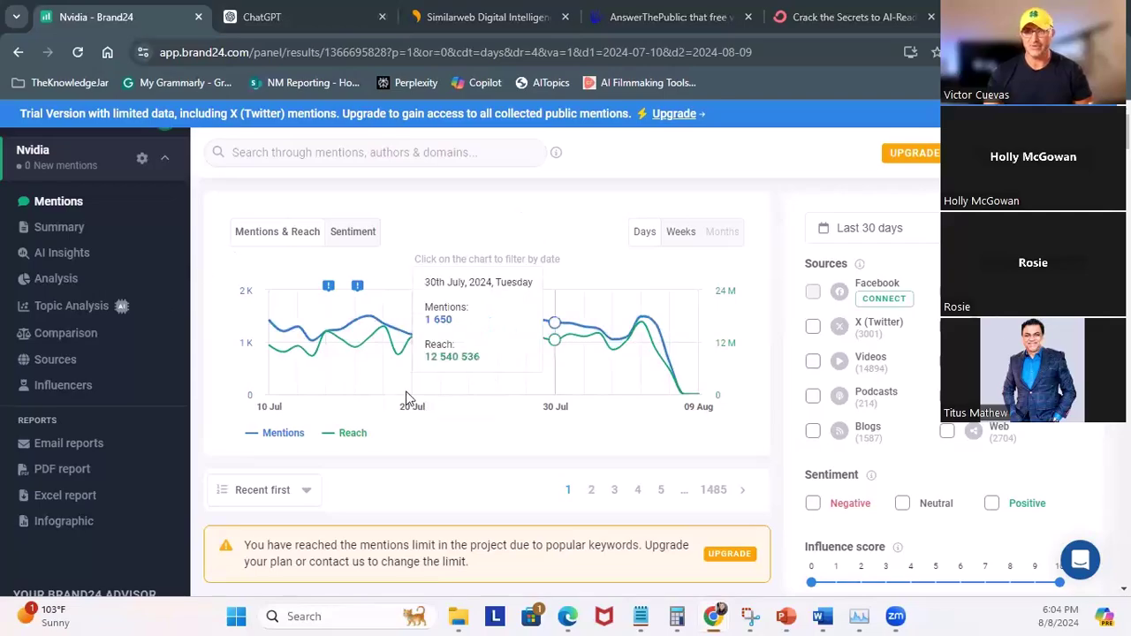
left_click(295, 21)
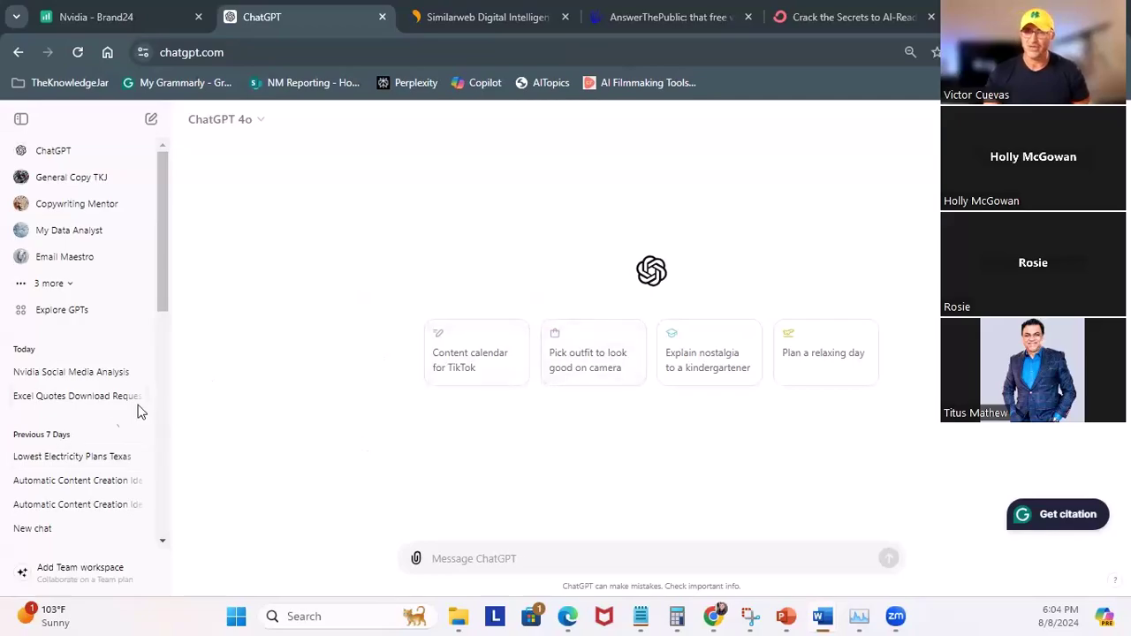
Upload nvidia_report_2024-08-08_05.06.xlsx from Downloads into the new chat
scroll(89, 427, "down", 2)
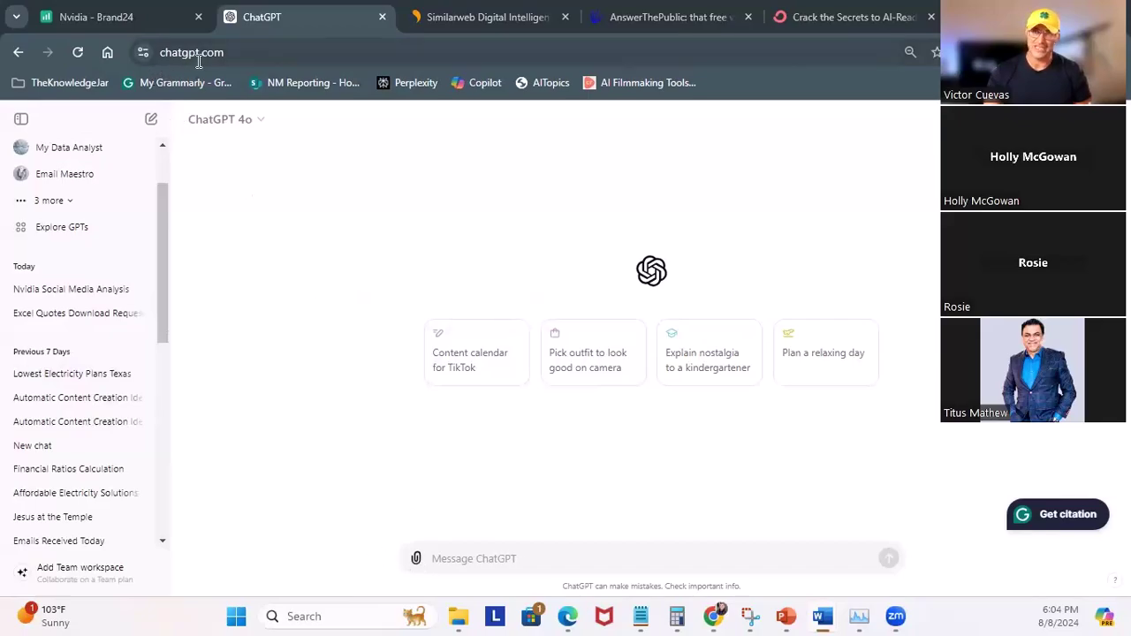
left_click(417, 562)
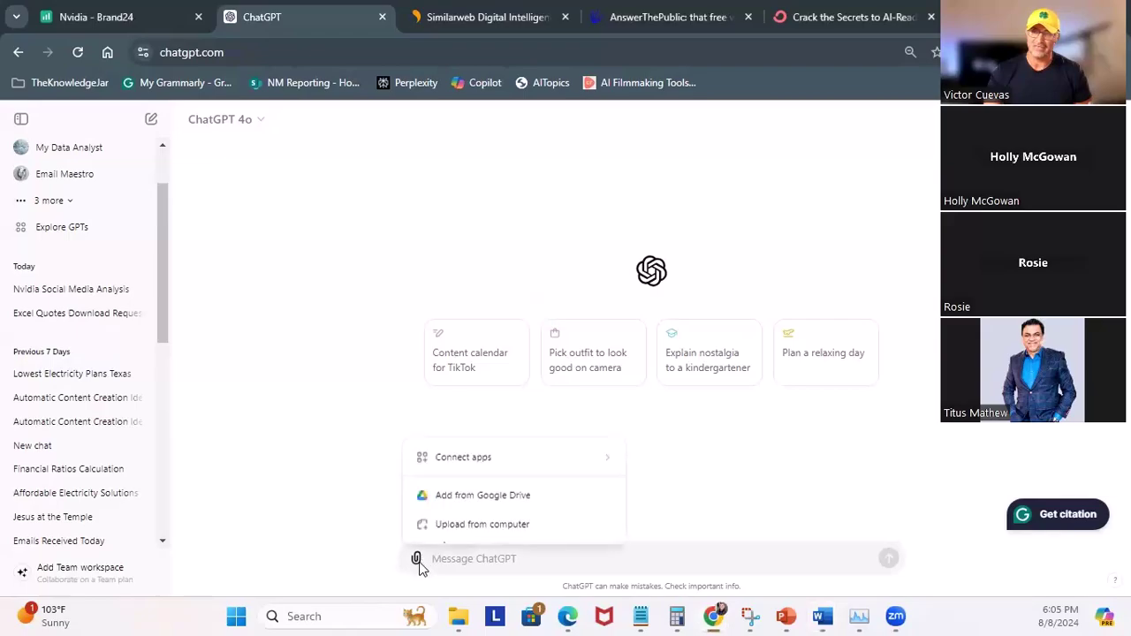
left_click(470, 530)
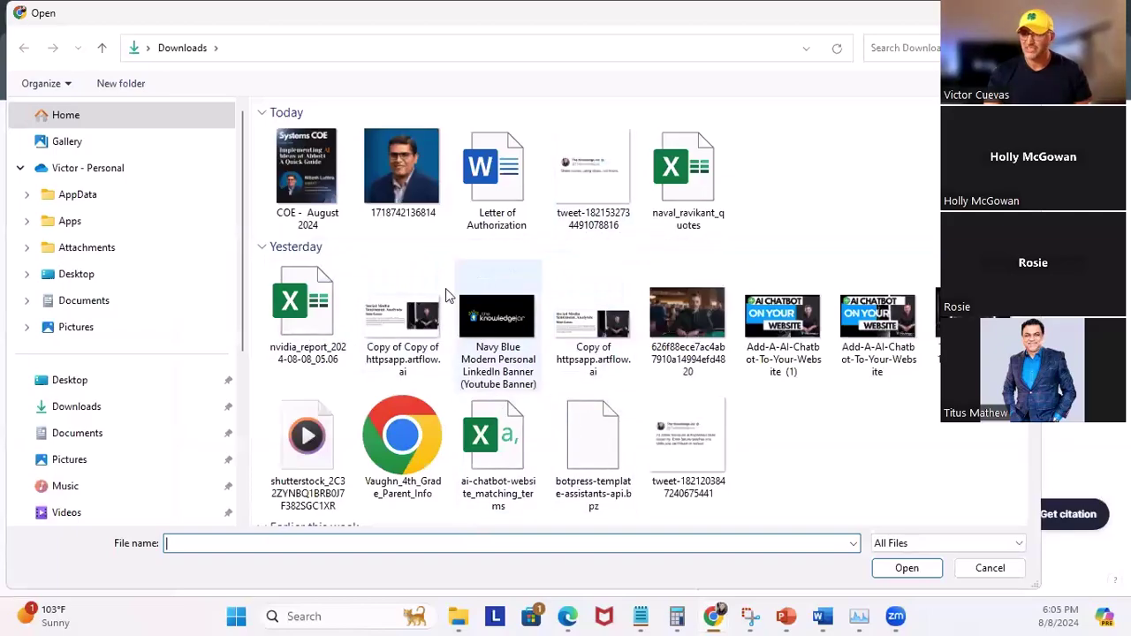
double_click(308, 314)
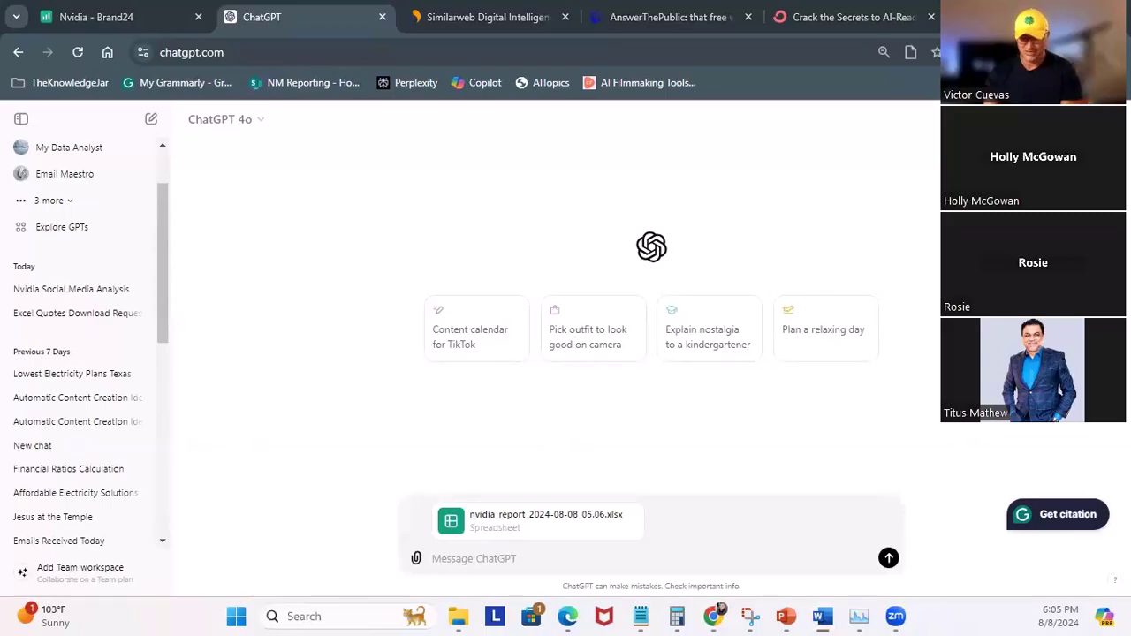
Send the report with the pasted prompt asking what social media says about Nvidia
left_click(477, 558)
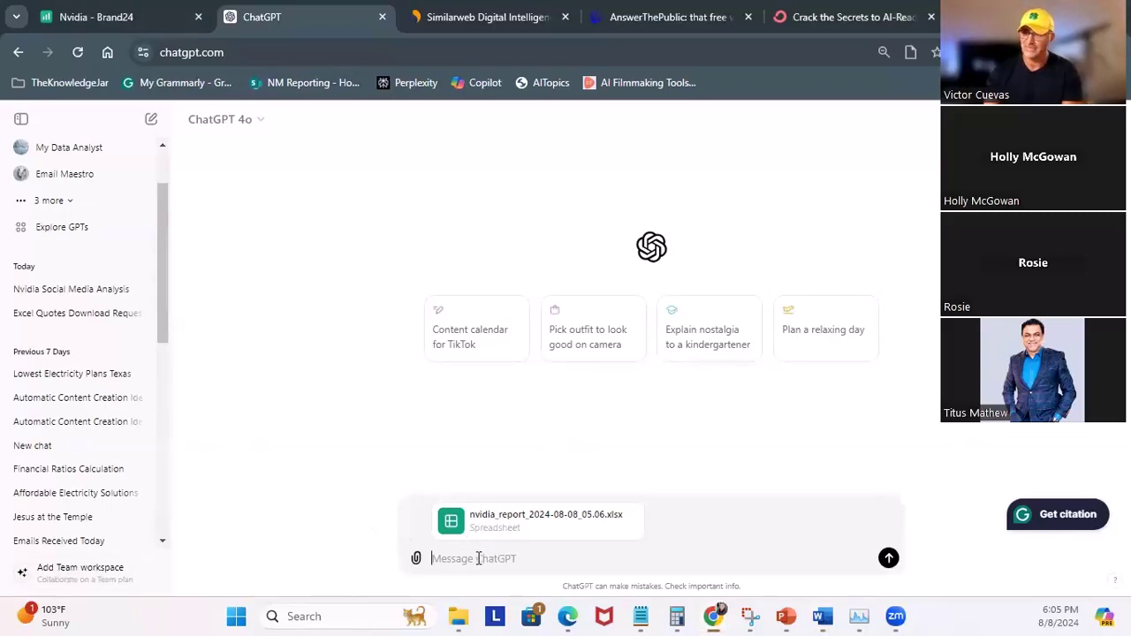
type("This is a report on social media mentions of the word Nvidia, to understand what people are saying in social media about the brand Nvidia.  What can we learn from this?")
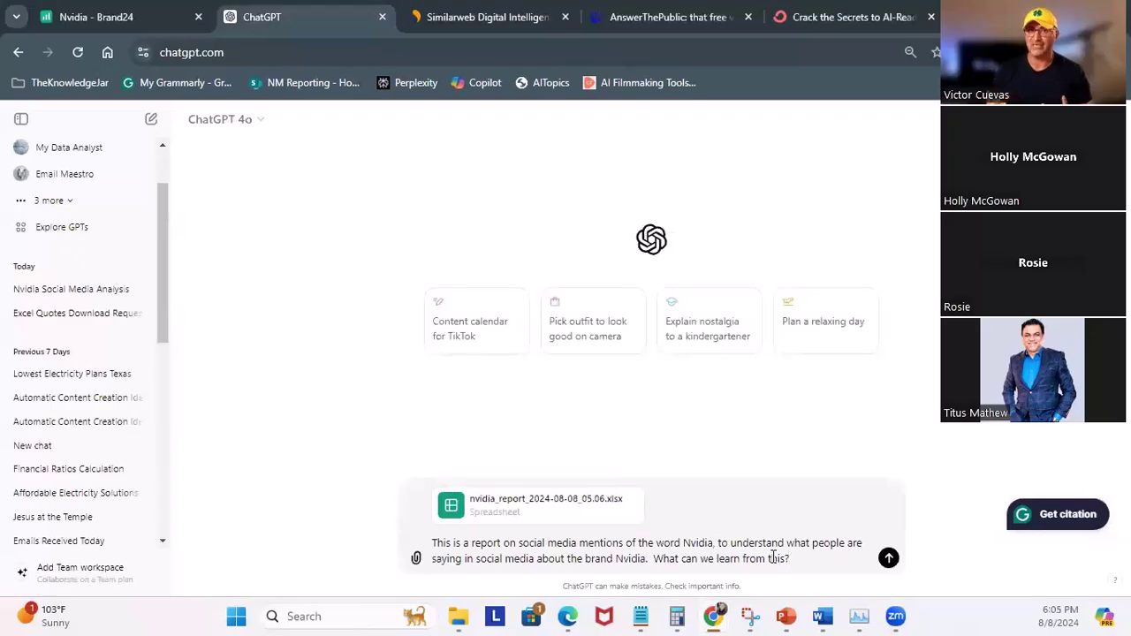
left_click(888, 560)
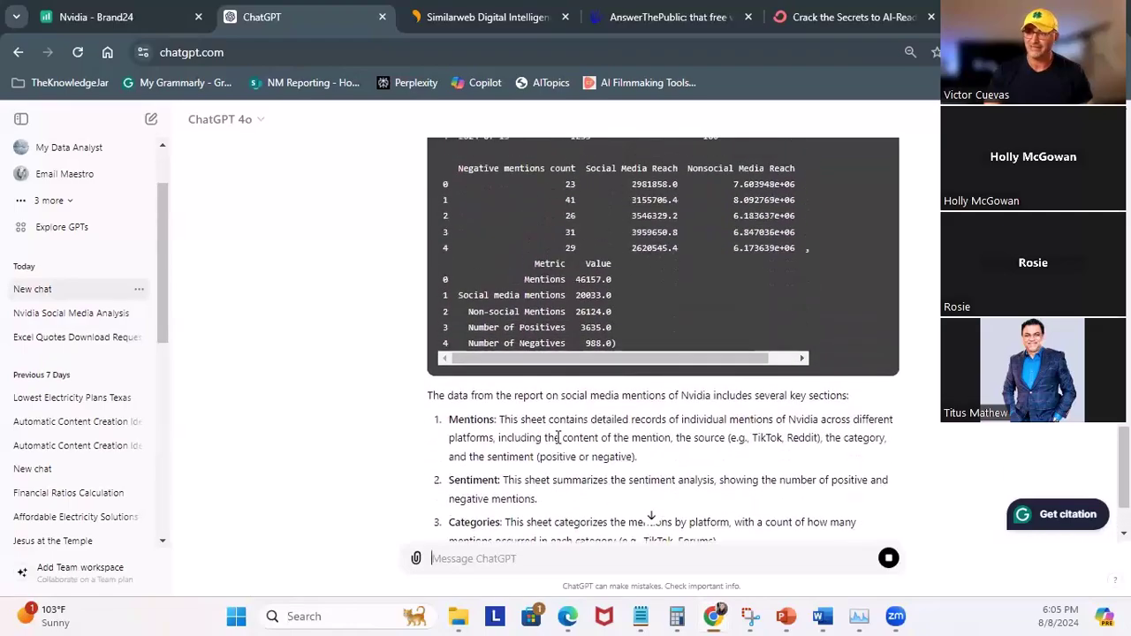
left_click_drag(564, 395, 846, 395)
left_click_drag(449, 336, 495, 337)
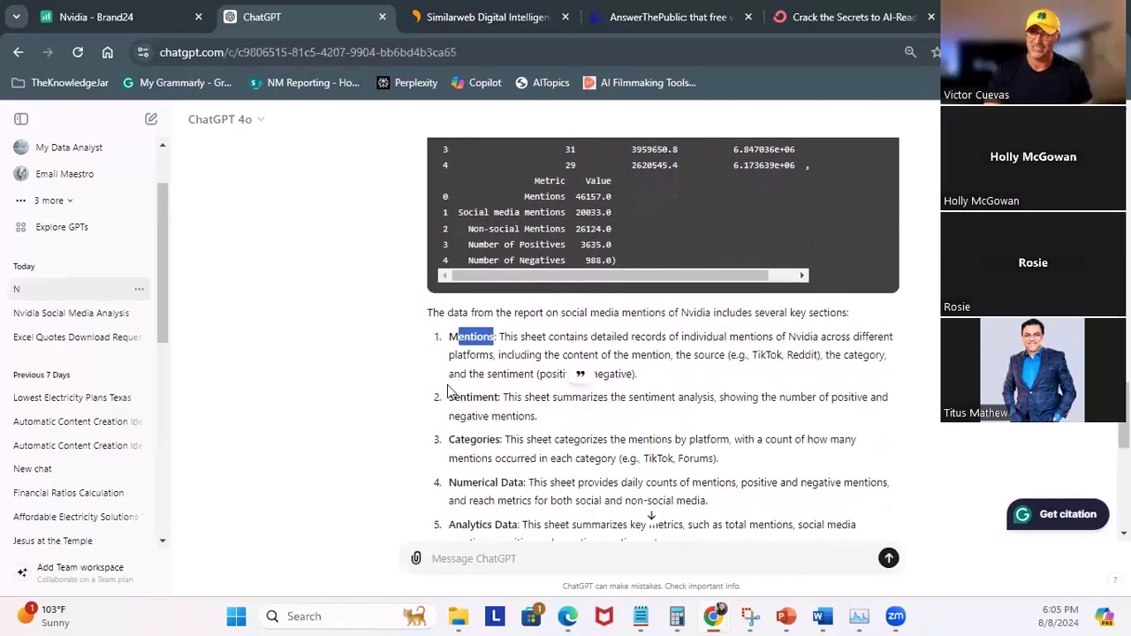
left_click_drag(449, 397, 495, 397)
left_click_drag(449, 439, 501, 440)
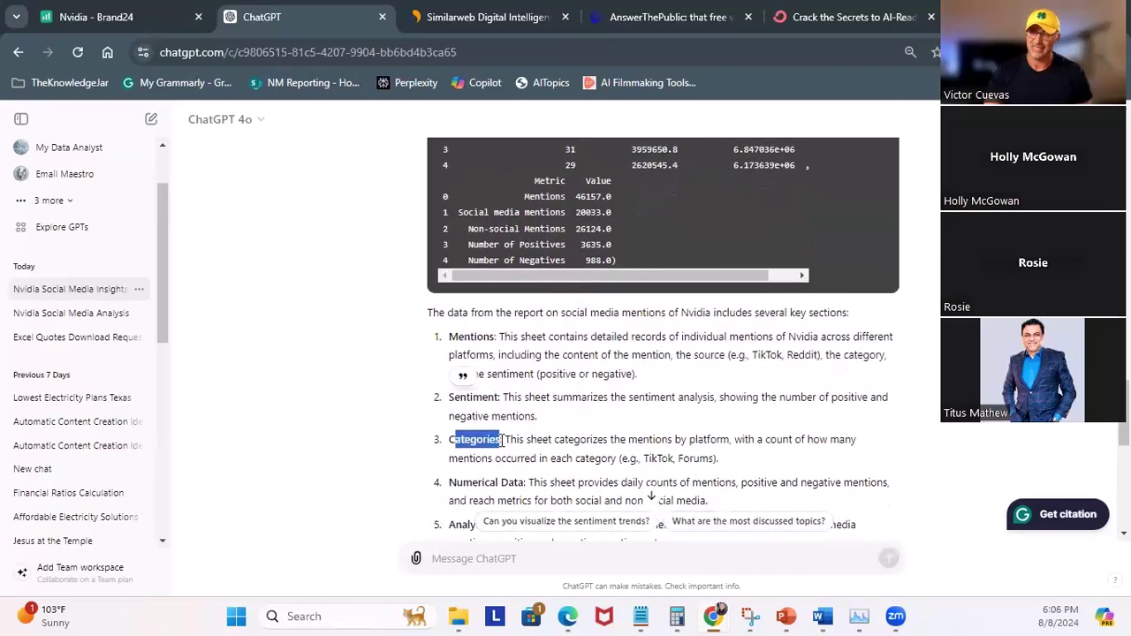
left_click_drag(455, 483, 520, 482)
scroll(520, 477, "down", 2)
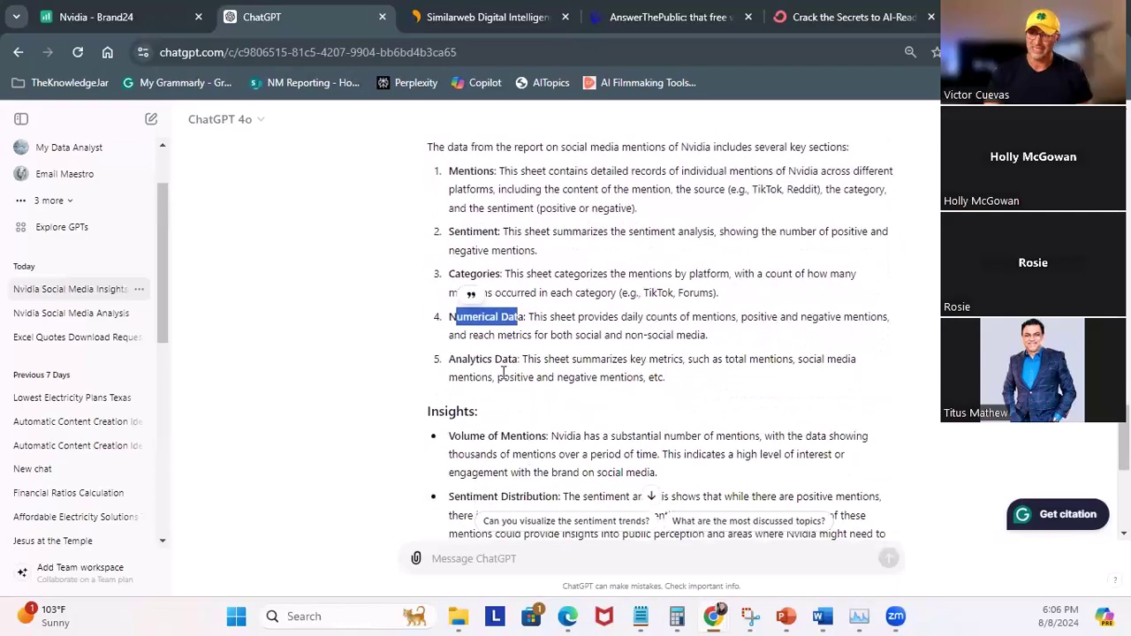
left_click_drag(462, 359, 514, 358)
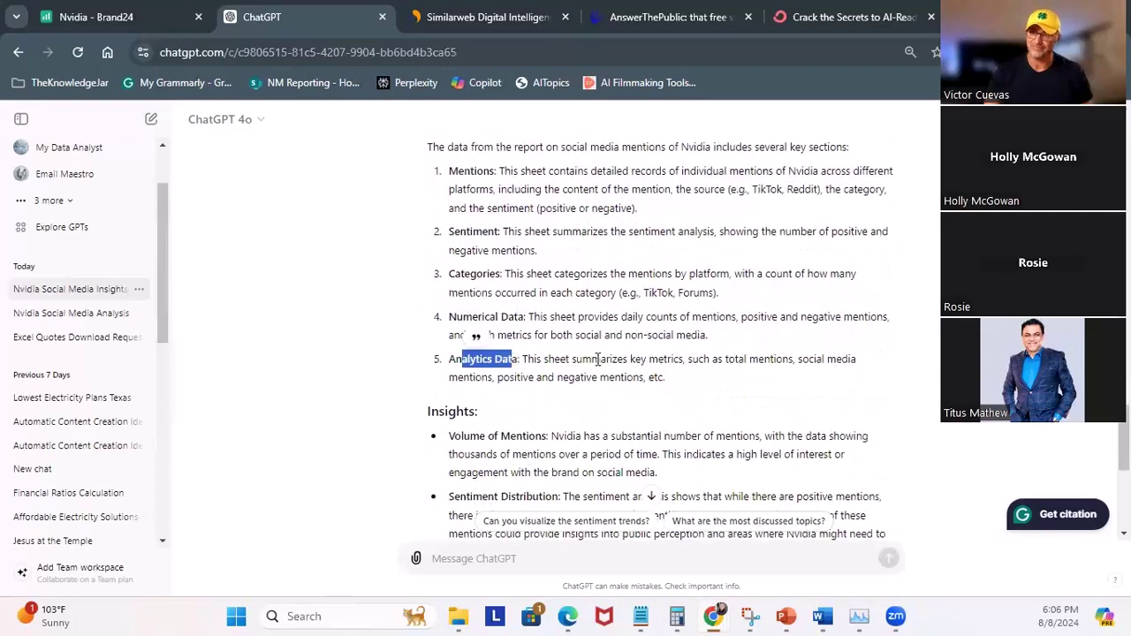
scroll(565, 360, "down", 3)
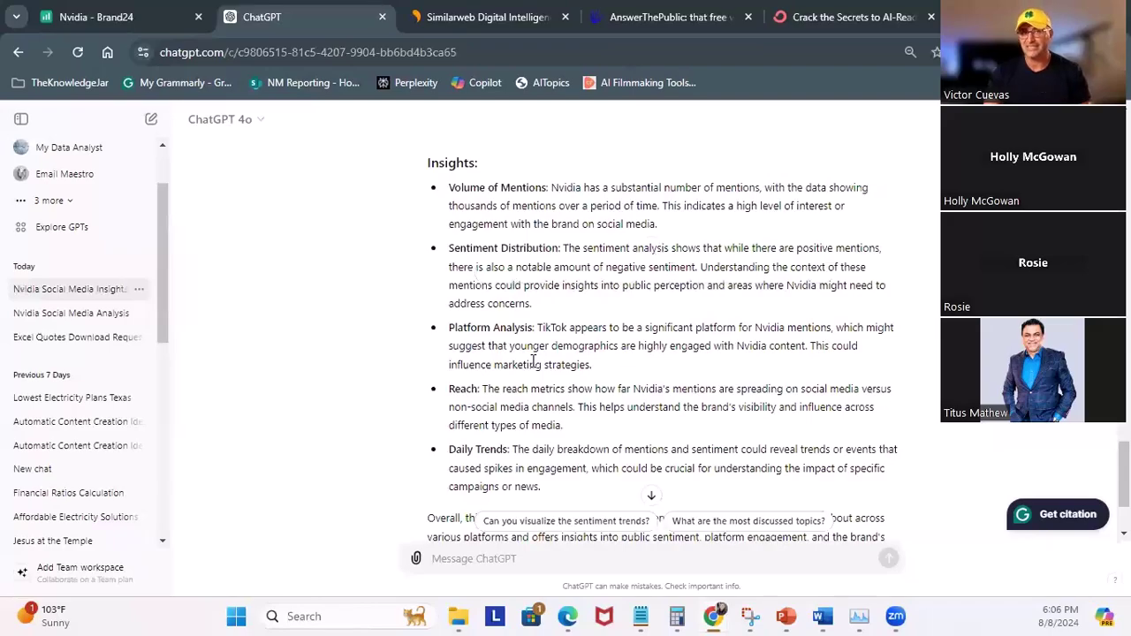
scroll(533, 363, "up", 1)
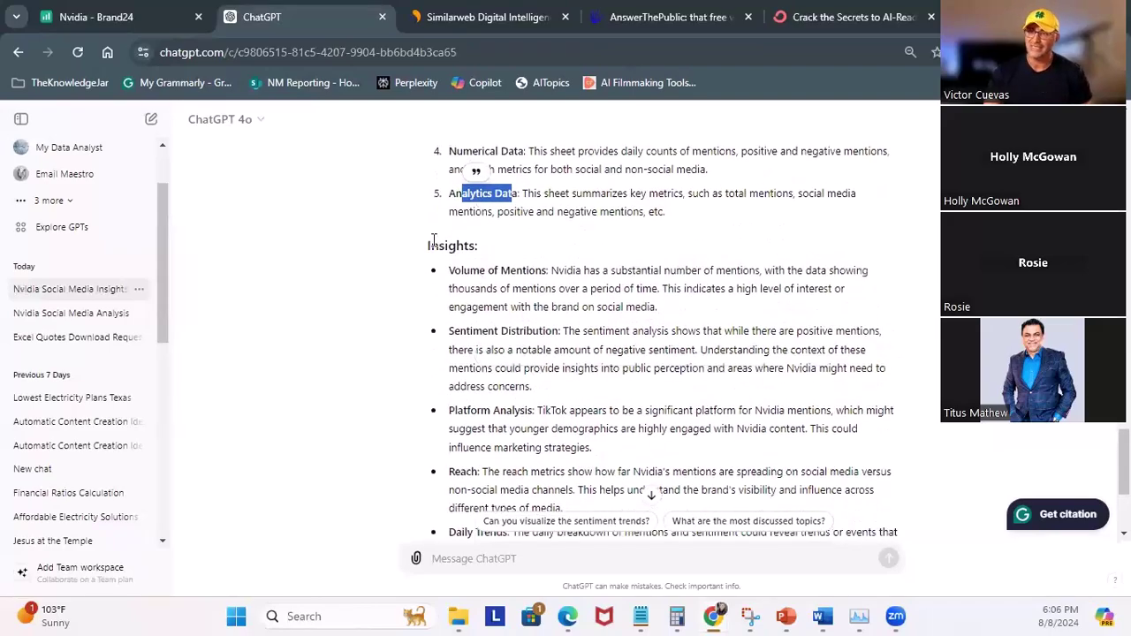
left_click_drag(461, 271, 540, 274)
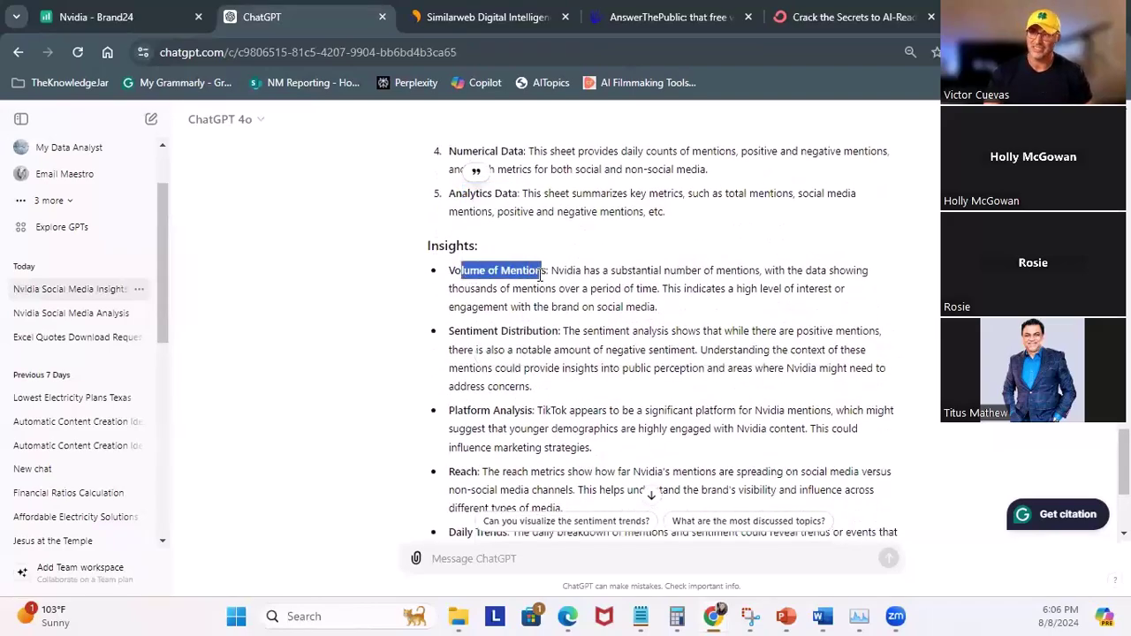
left_click_drag(454, 331, 554, 331)
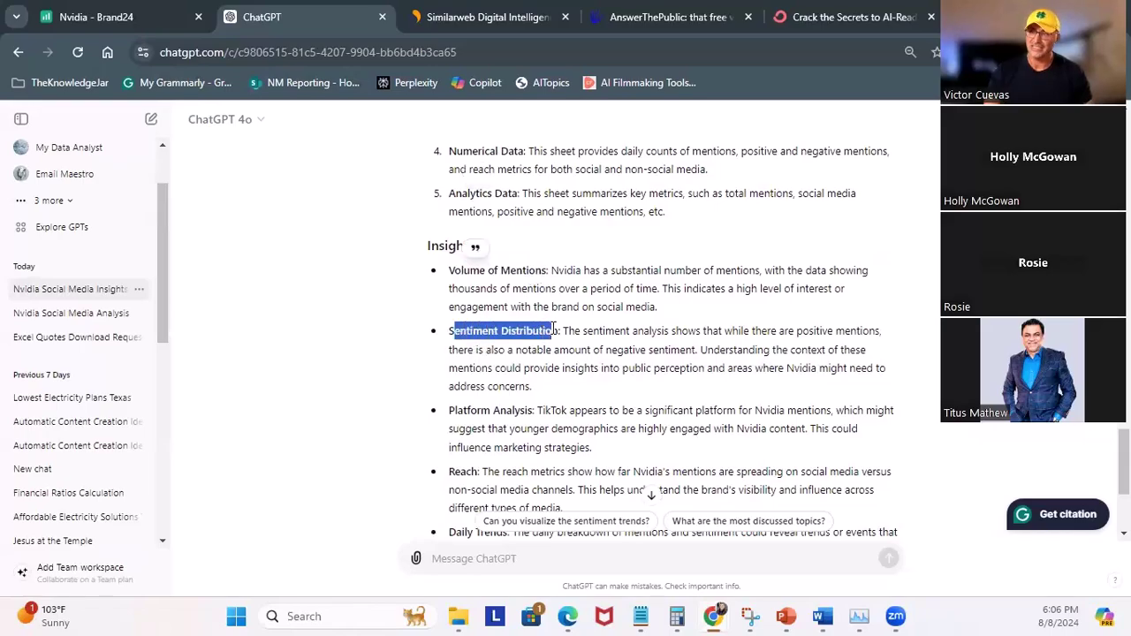
left_click_drag(455, 410, 526, 410)
left_click_drag(449, 471, 478, 472)
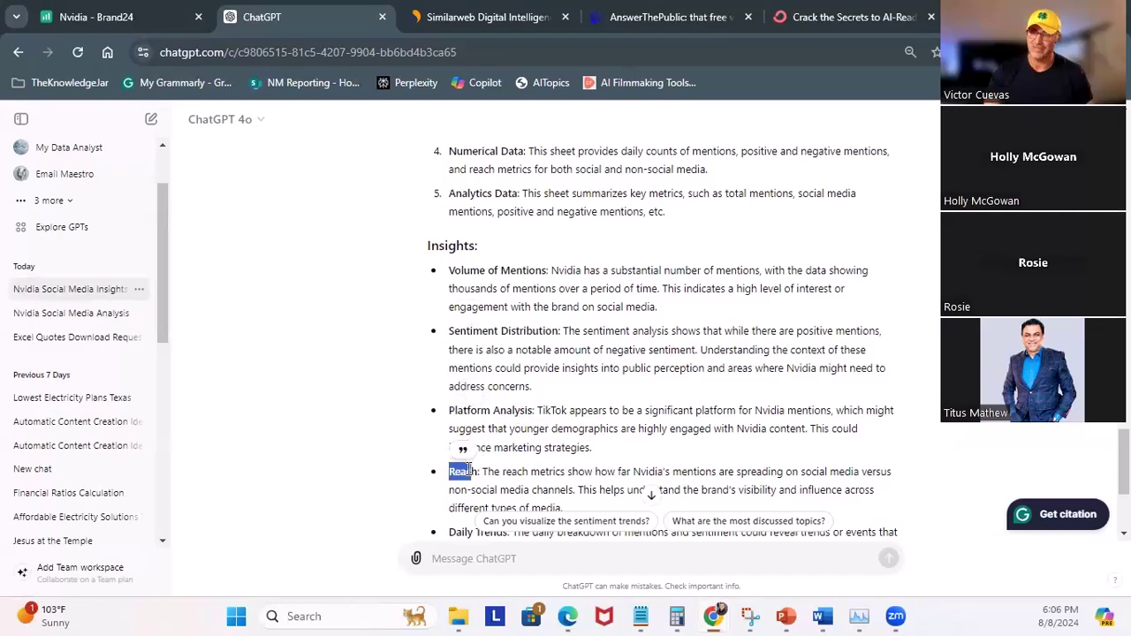
scroll(504, 464, "down", 1)
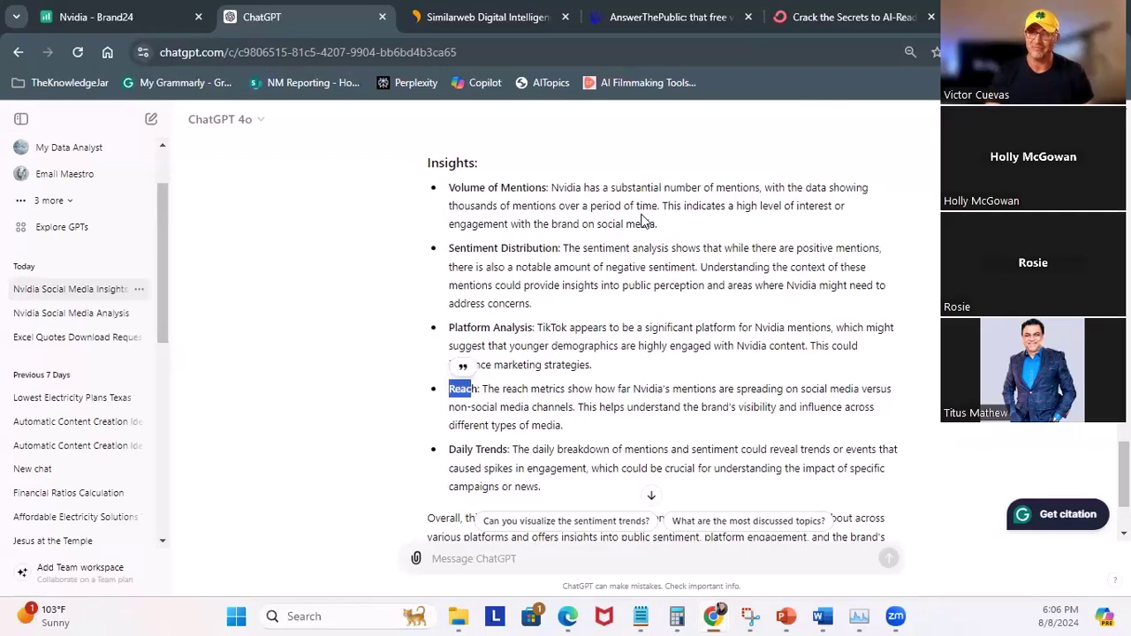
scroll(574, 349, "down", 3)
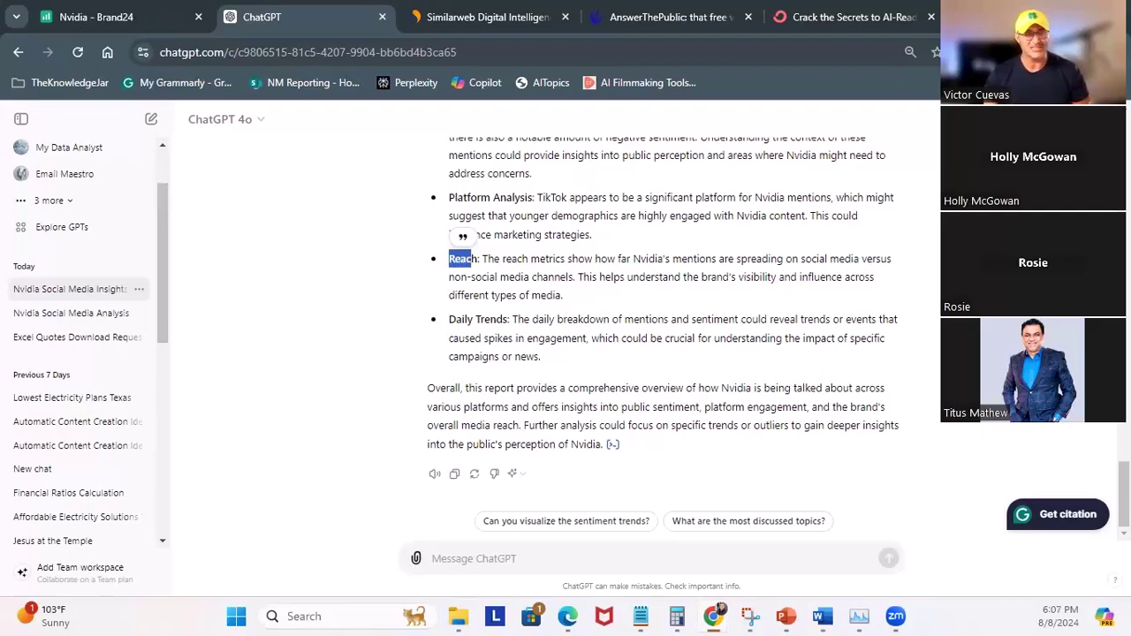
Sign in to Similarweb with the work Google account to reach Digital Suite home
left_click(495, 22)
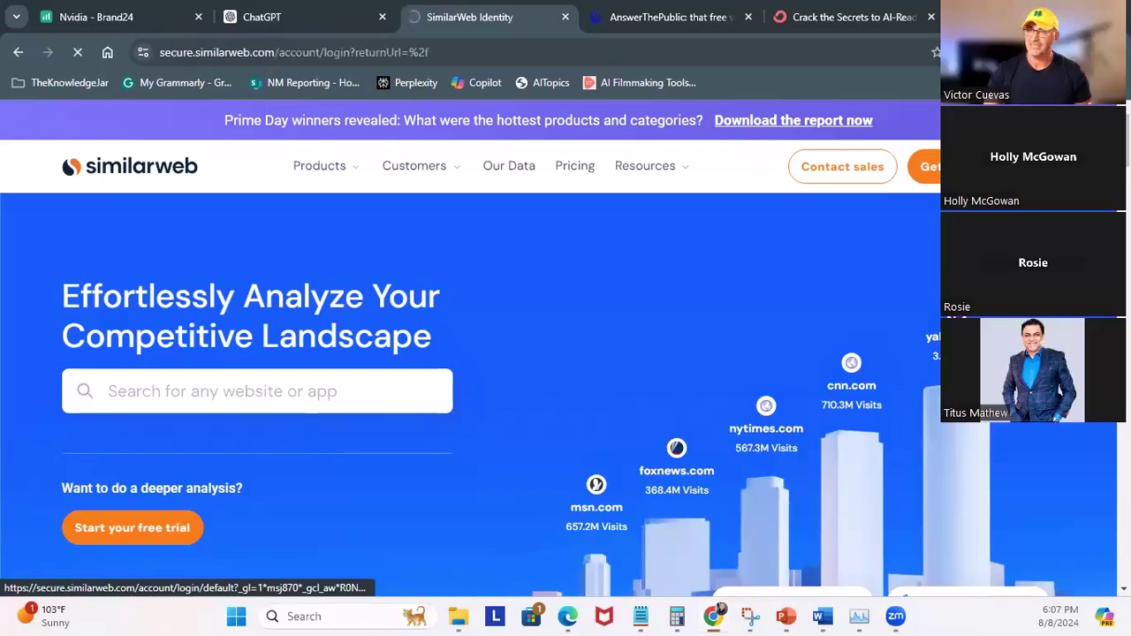
scroll(505, 469, "down", 3)
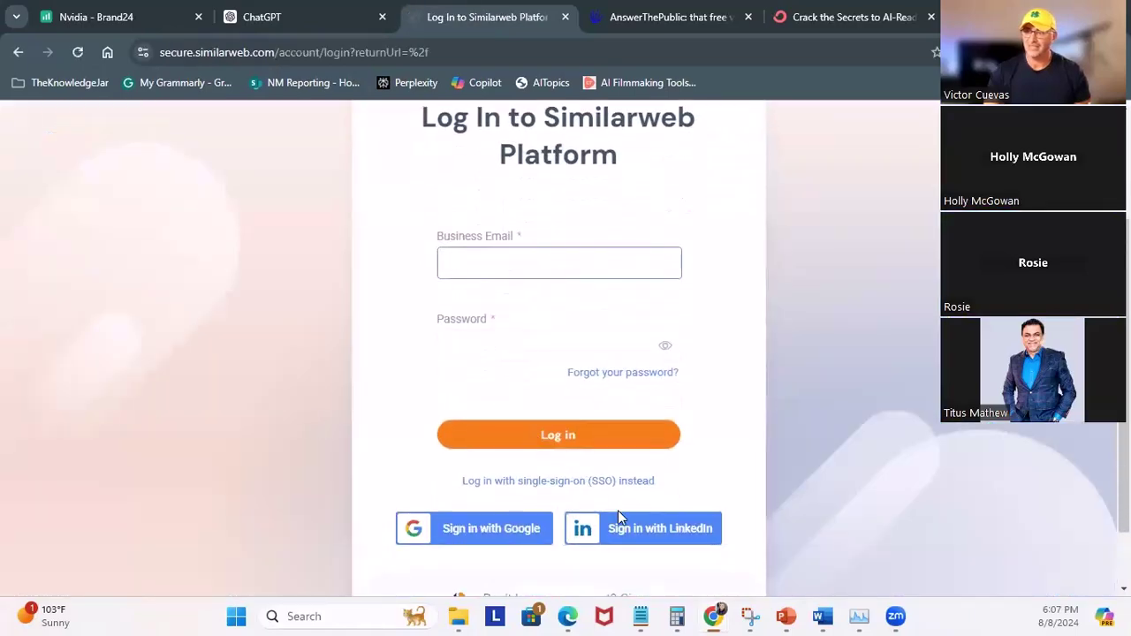
left_click(502, 449)
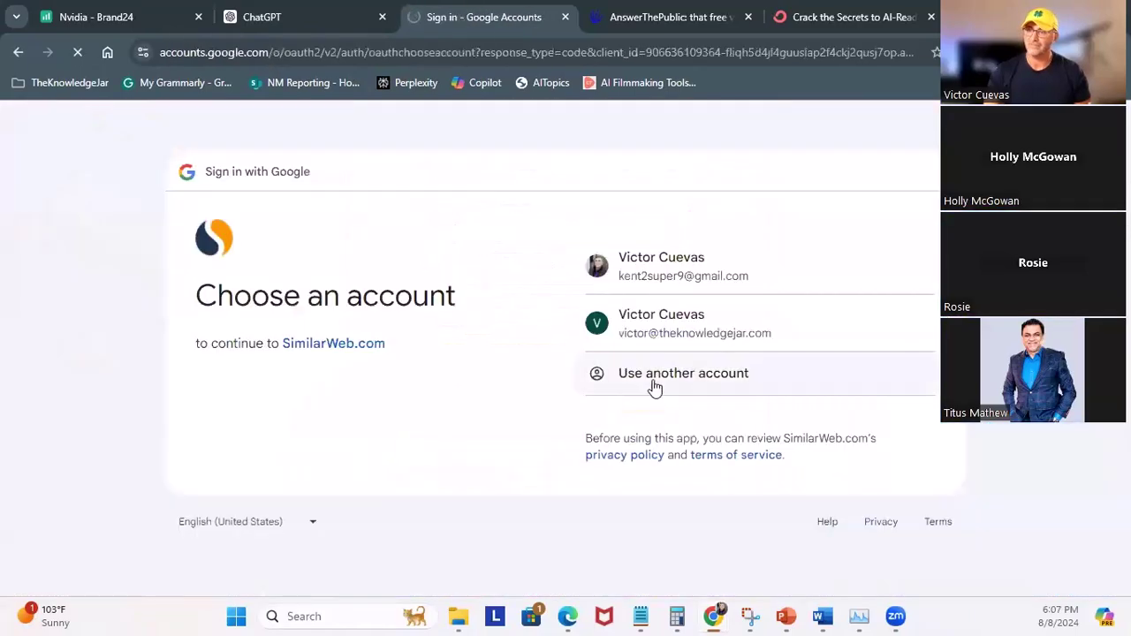
left_click(714, 336)
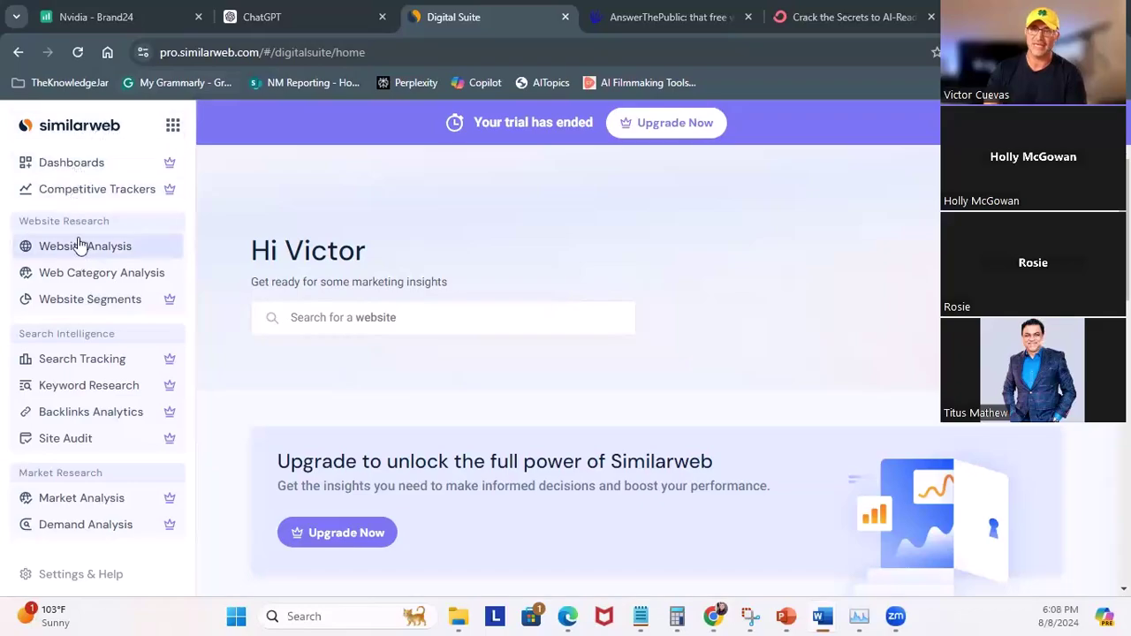
Dismiss the Dashboards upgrade notice and run a website analysis for nvidia.com
left_click(72, 167)
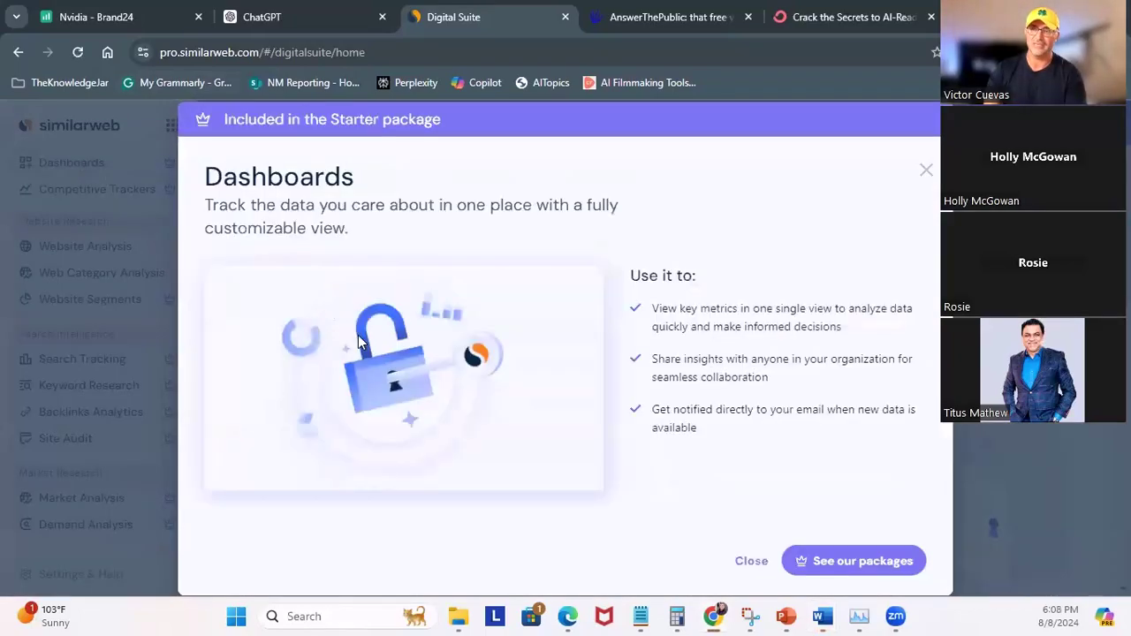
left_click(921, 175)
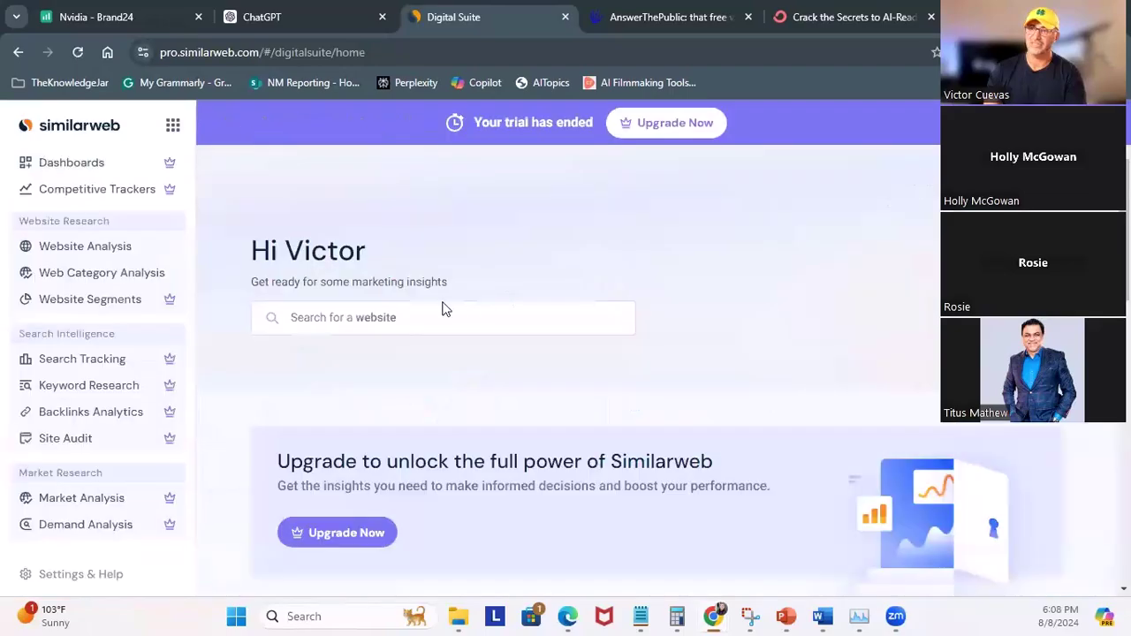
left_click(343, 319)
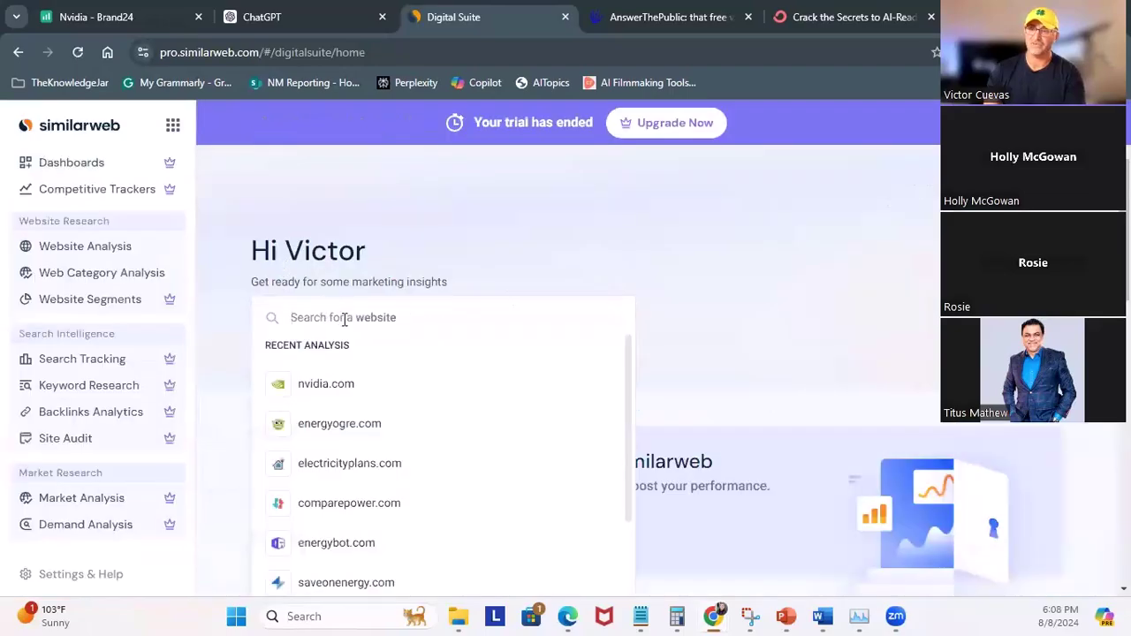
type("https://www.nvidia.com/en-us/")
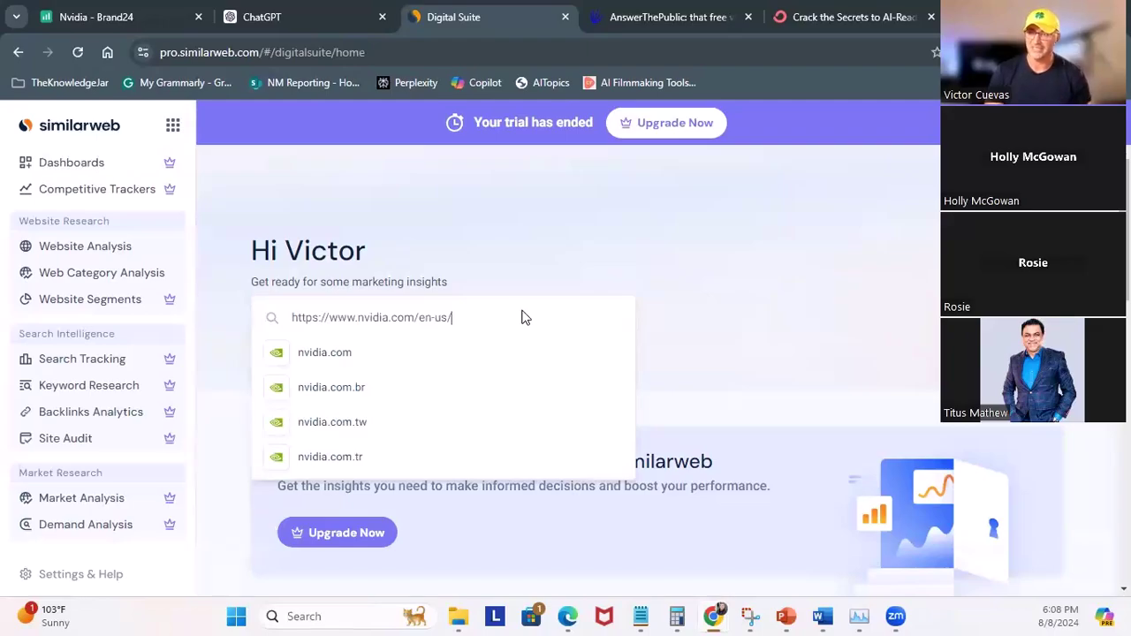
key("Return")
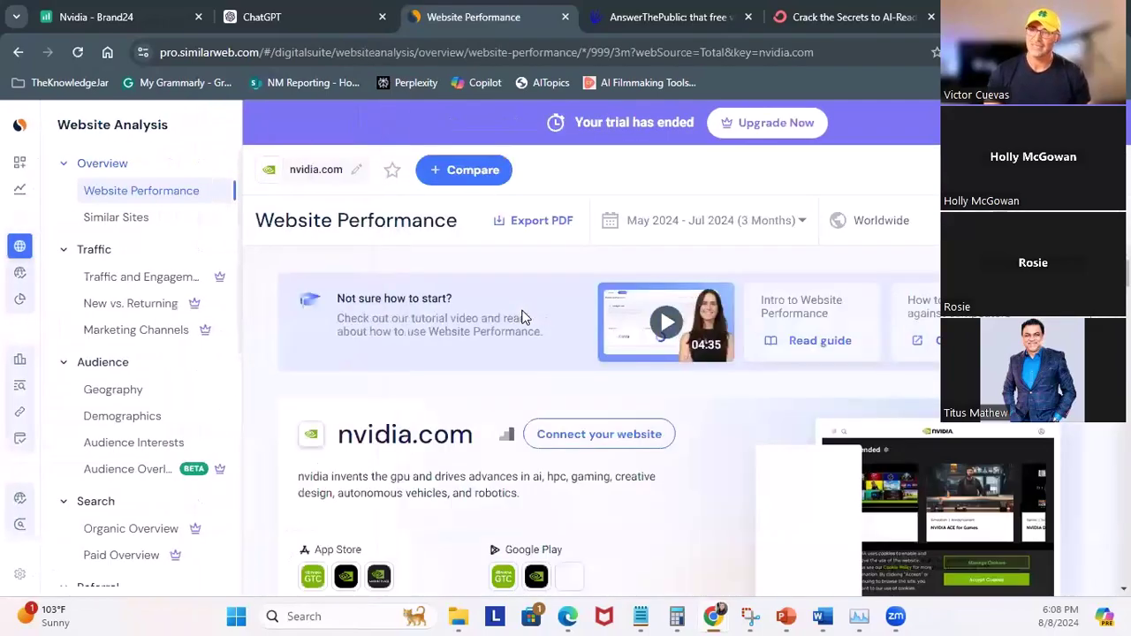
Review nvidia.com's traffic and monthly visits, highlighting the Jul 2024 period
scroll(697, 399, "down", 2)
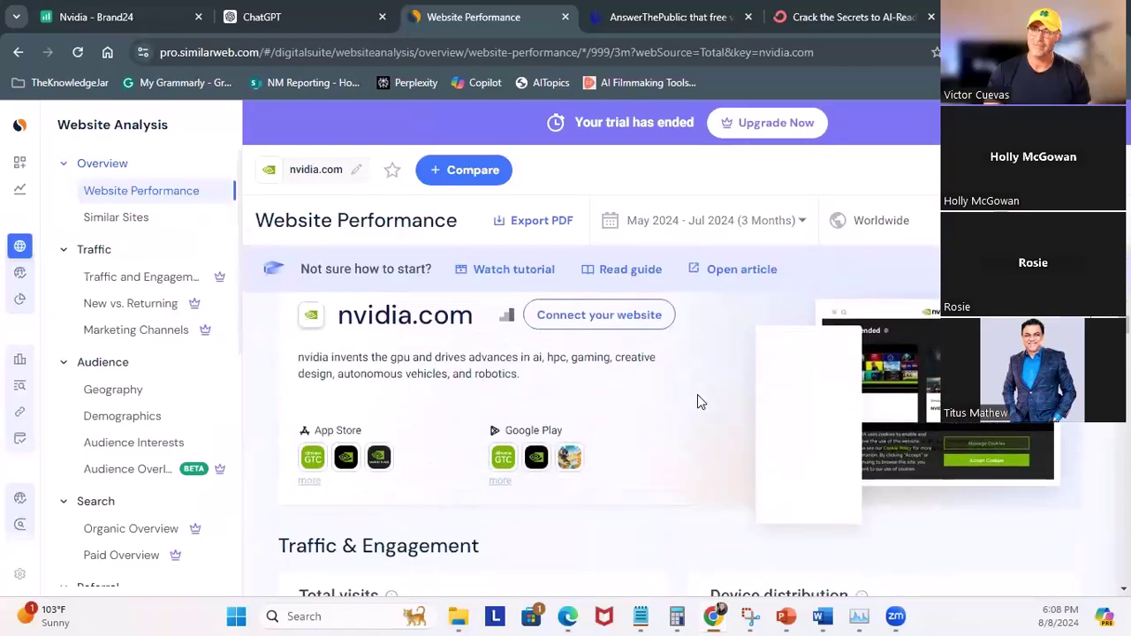
scroll(694, 398, "down", 2)
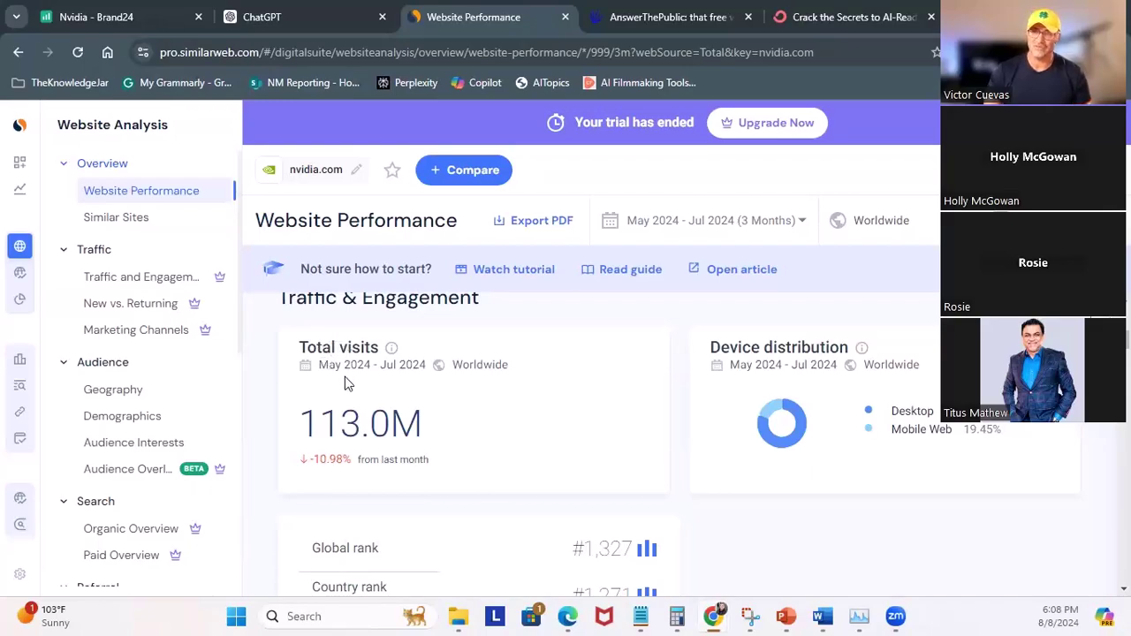
left_click_drag(320, 364, 425, 368)
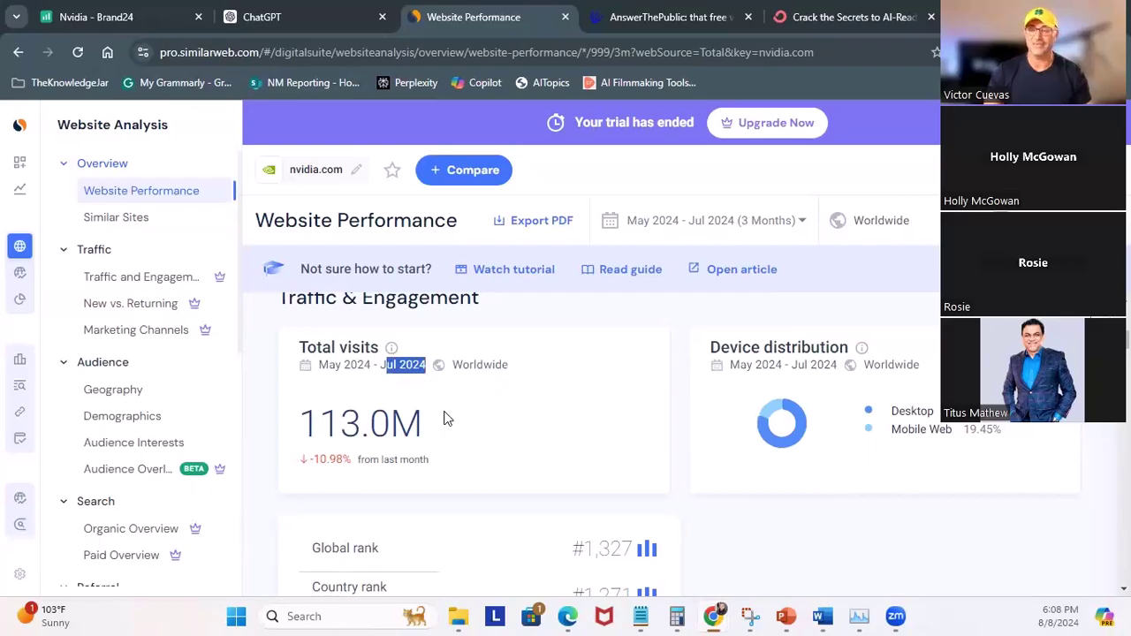
scroll(441, 431, "down", 1)
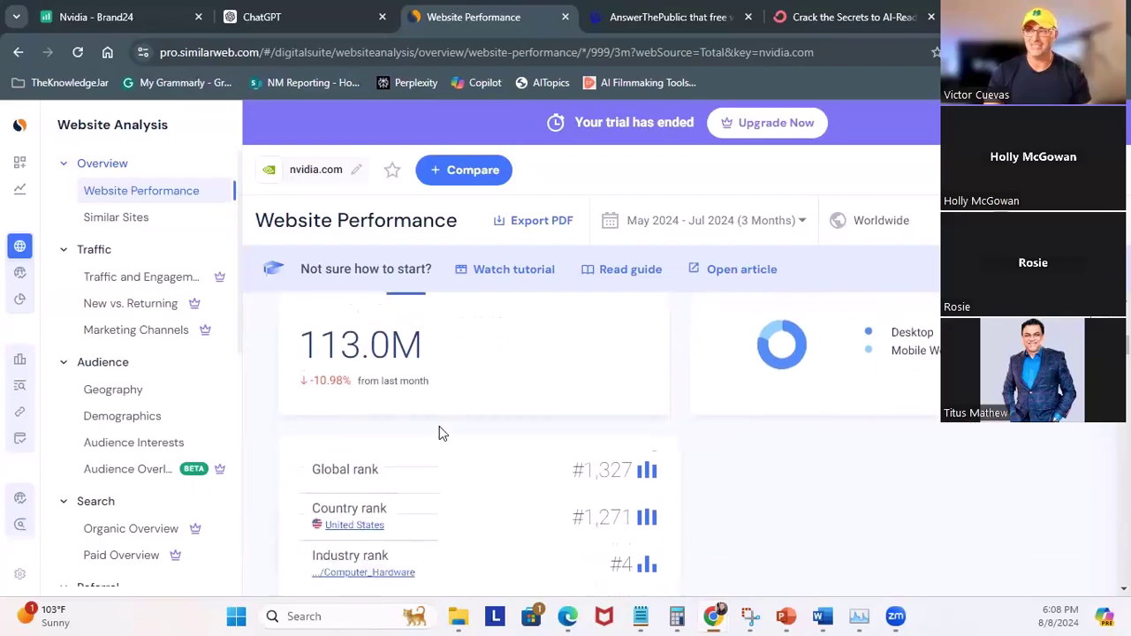
scroll(479, 429, "up", 2)
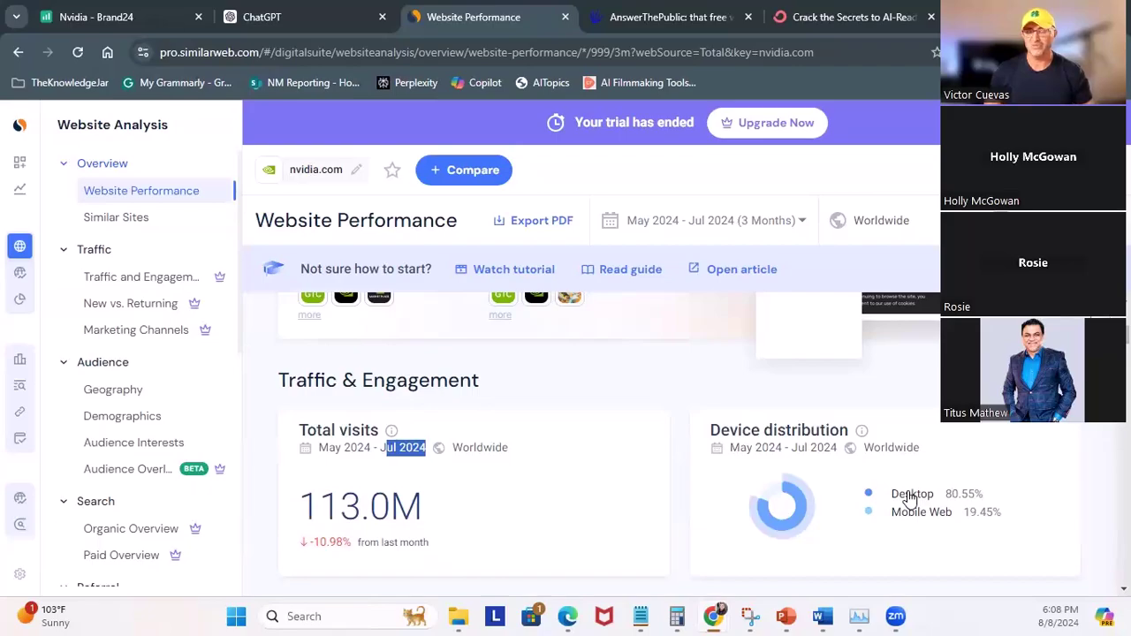
Scroll through ranks to Top Countries, led by the United States at 20.92%
scroll(910, 499, "down", 2)
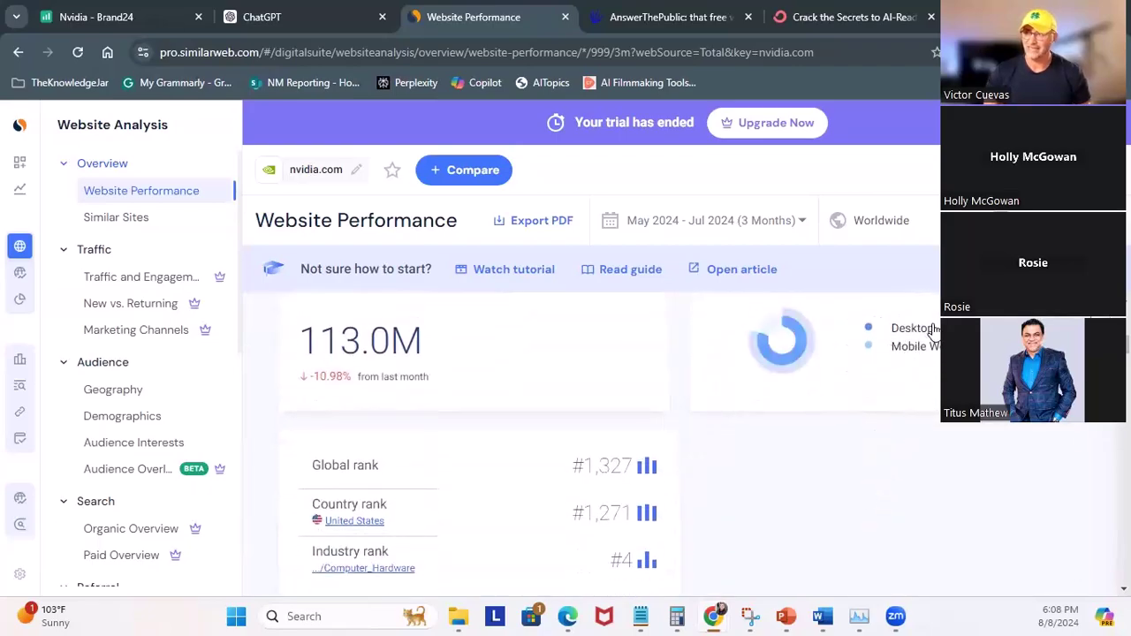
scroll(868, 503, "down", 1)
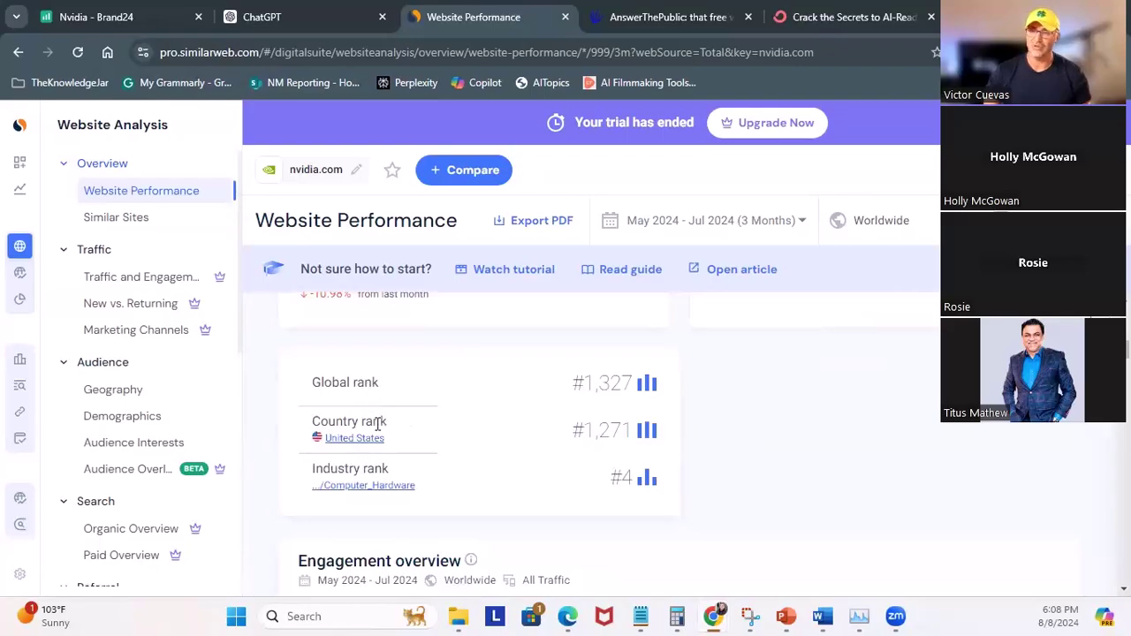
scroll(525, 454, "down", 3)
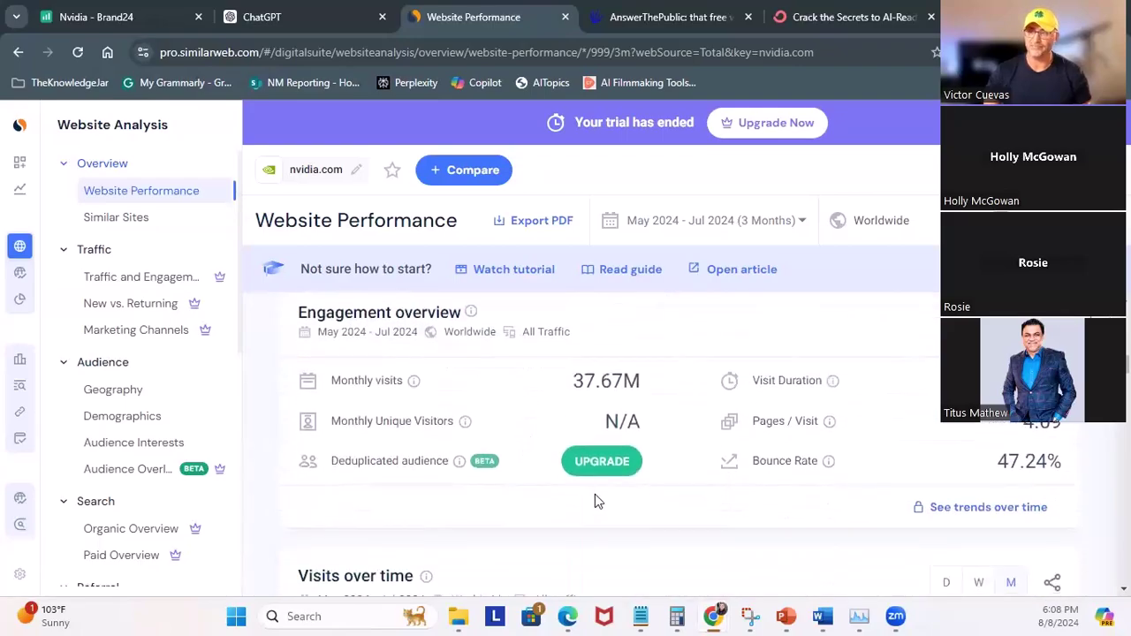
scroll(595, 497, "down", 3)
scroll(651, 496, "down", 1)
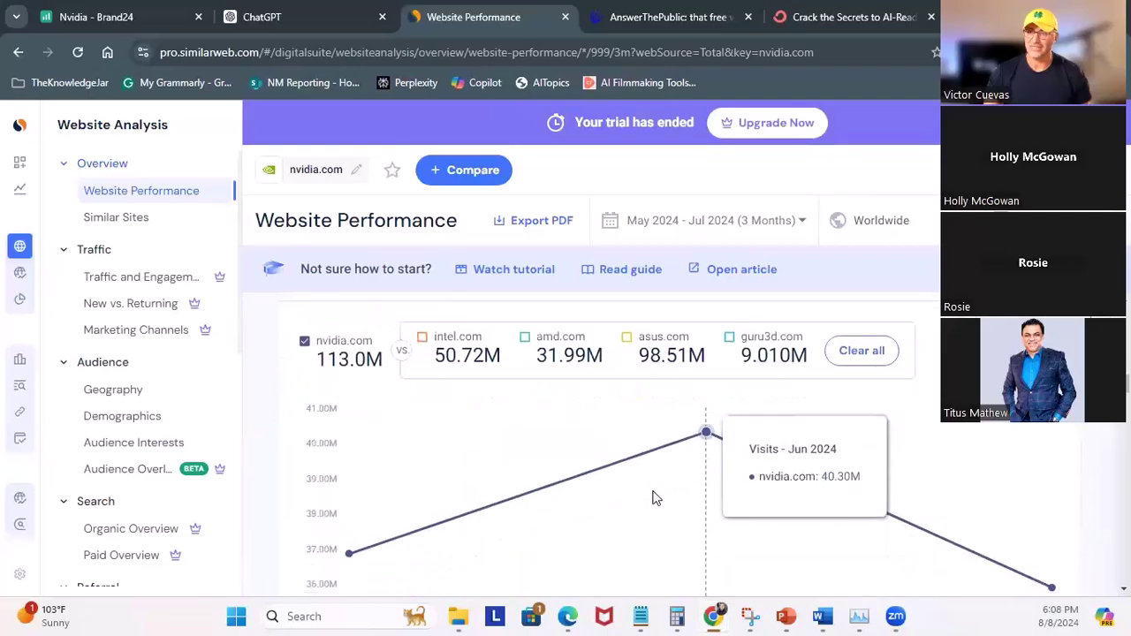
mouse_move(398, 530)
scroll(375, 544, "down", 1)
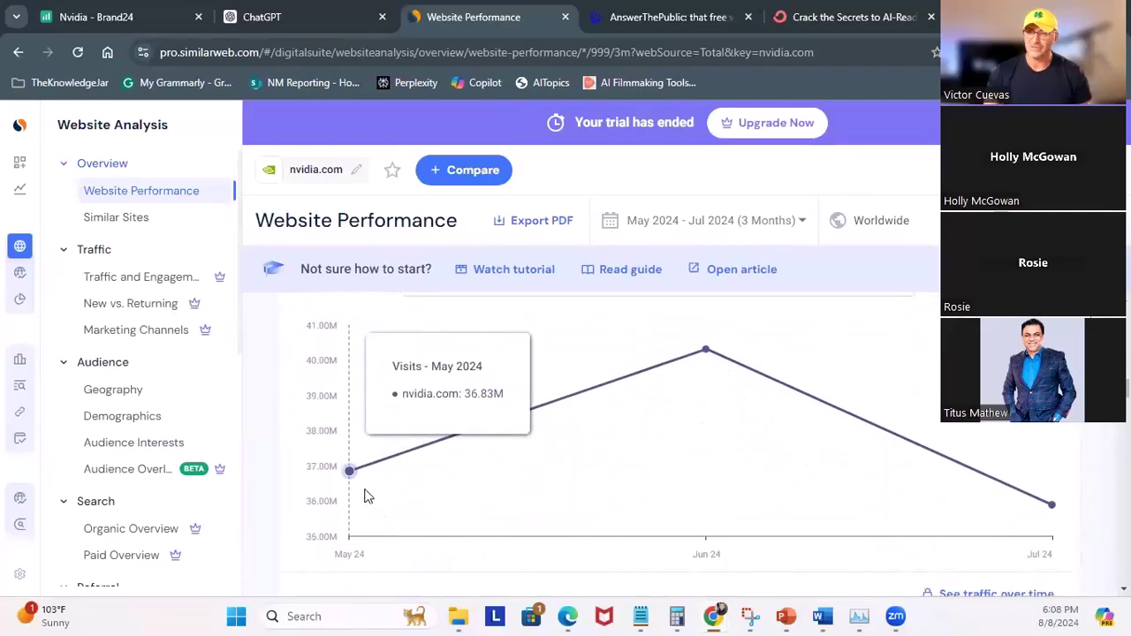
scroll(458, 482, "up", 3)
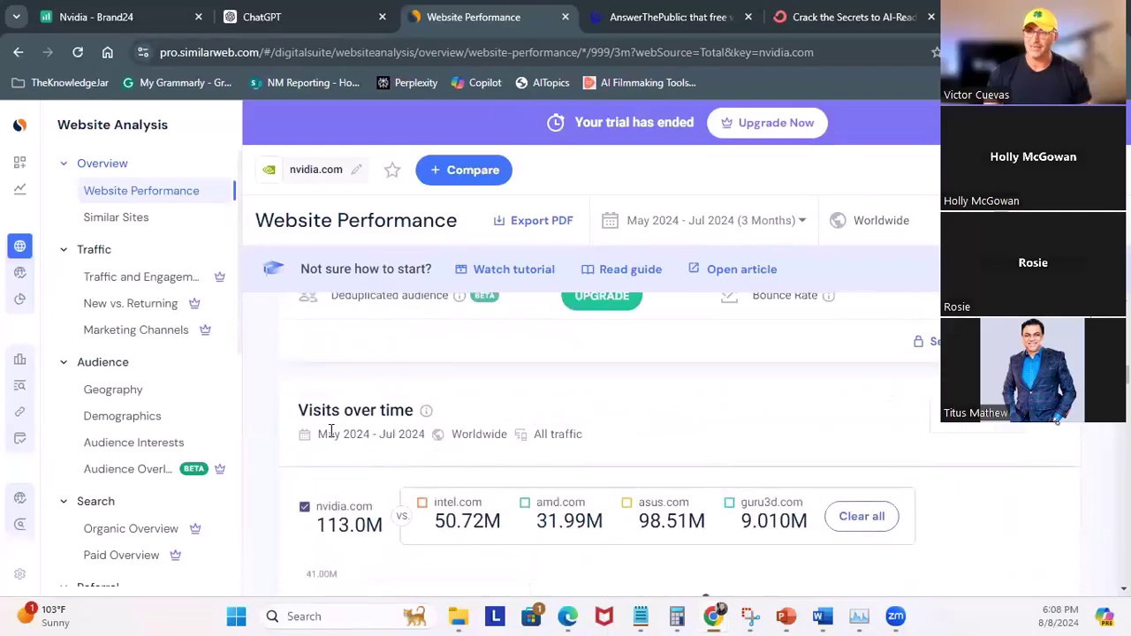
scroll(565, 525, "down", 2)
mouse_move(634, 465)
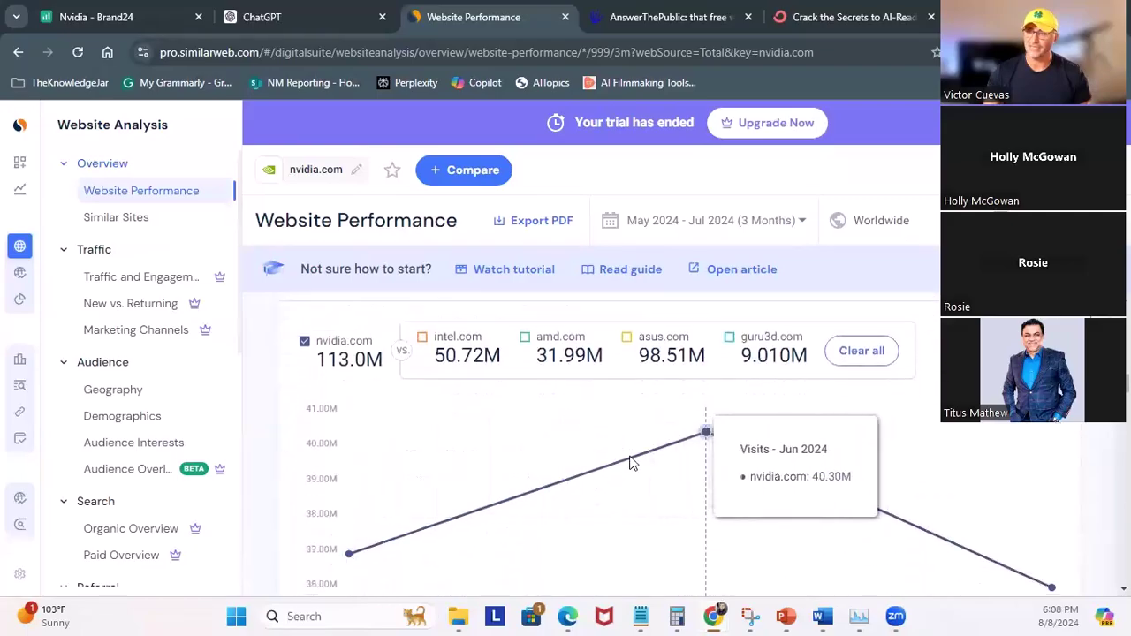
scroll(801, 493, "down", 2)
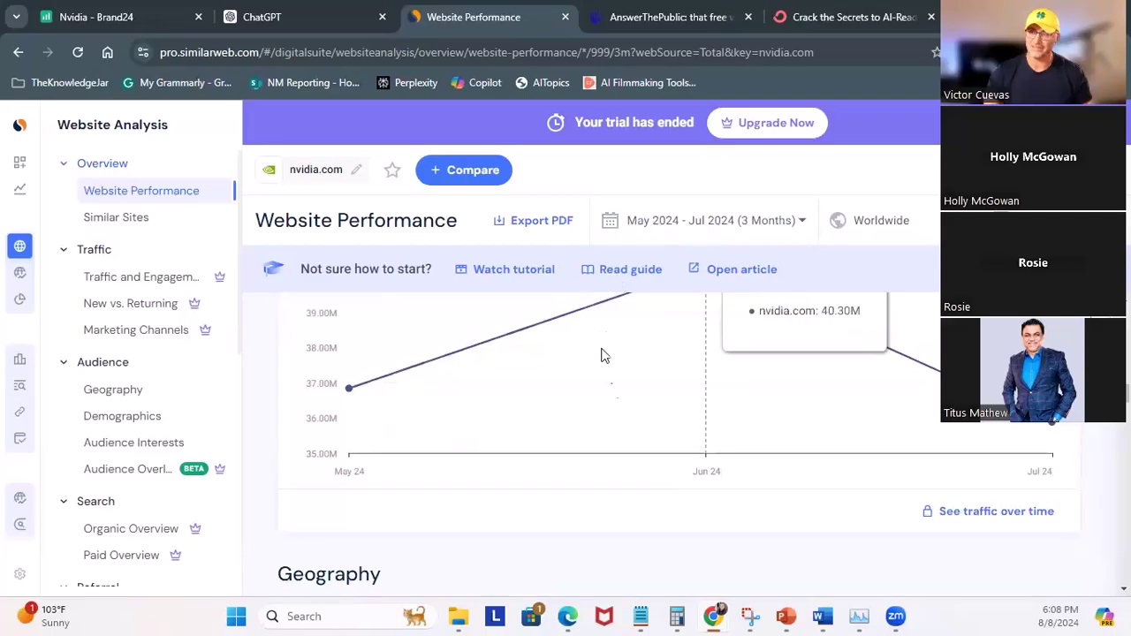
scroll(632, 452, "down", 1)
scroll(632, 452, "down", 3)
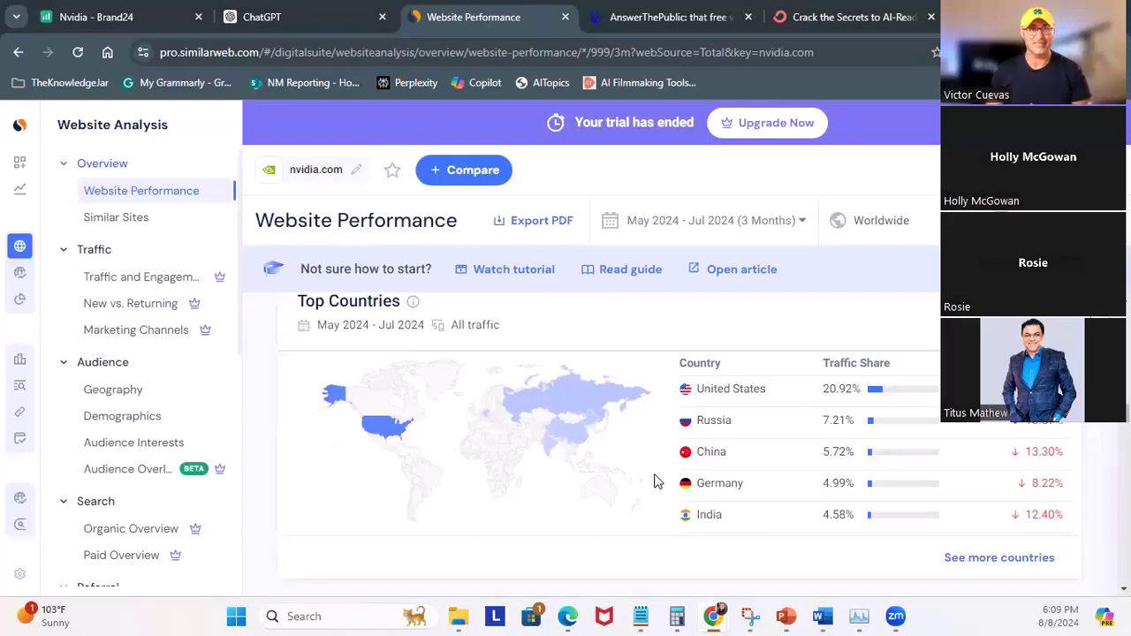
scroll(538, 462, "down", 4)
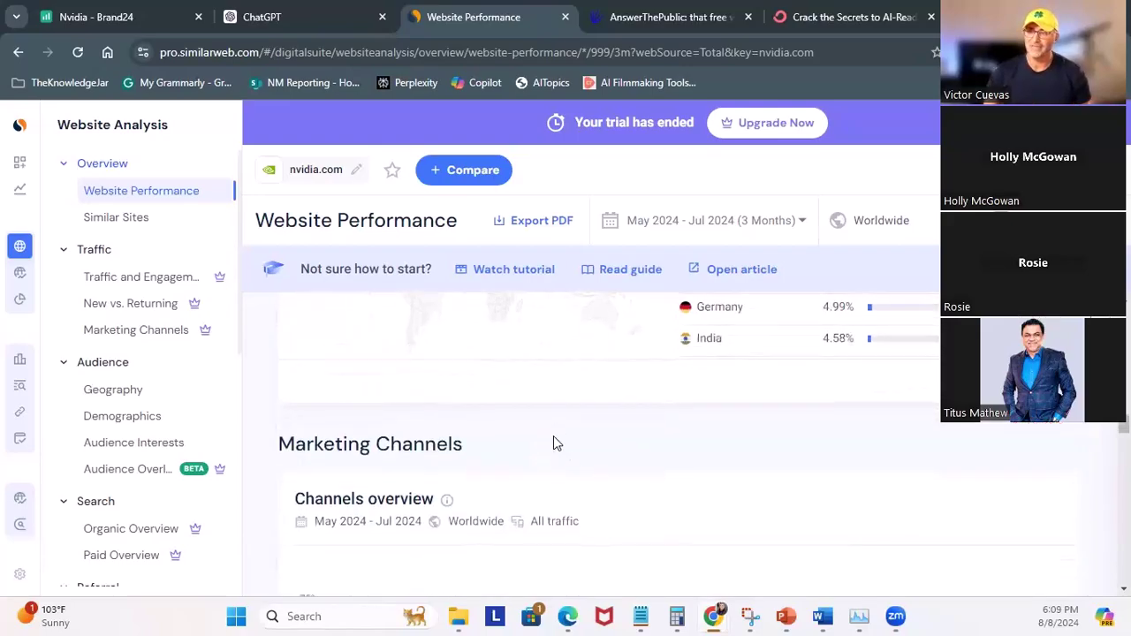
scroll(566, 440, "down", 1)
scroll(659, 434, "up", 1)
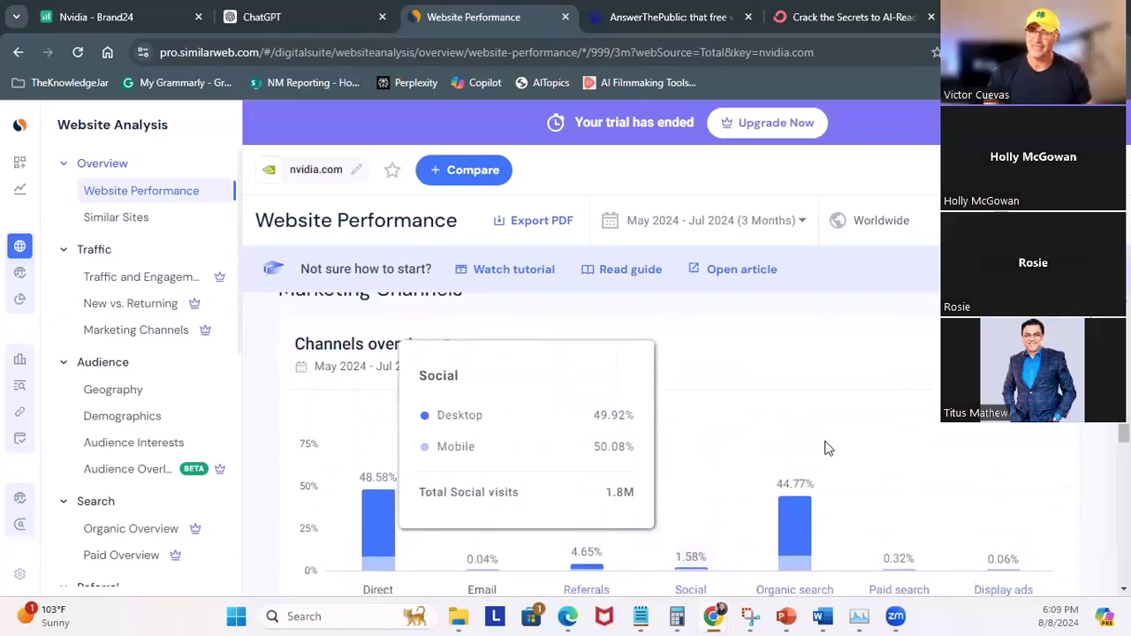
scroll(795, 424, "up", 1)
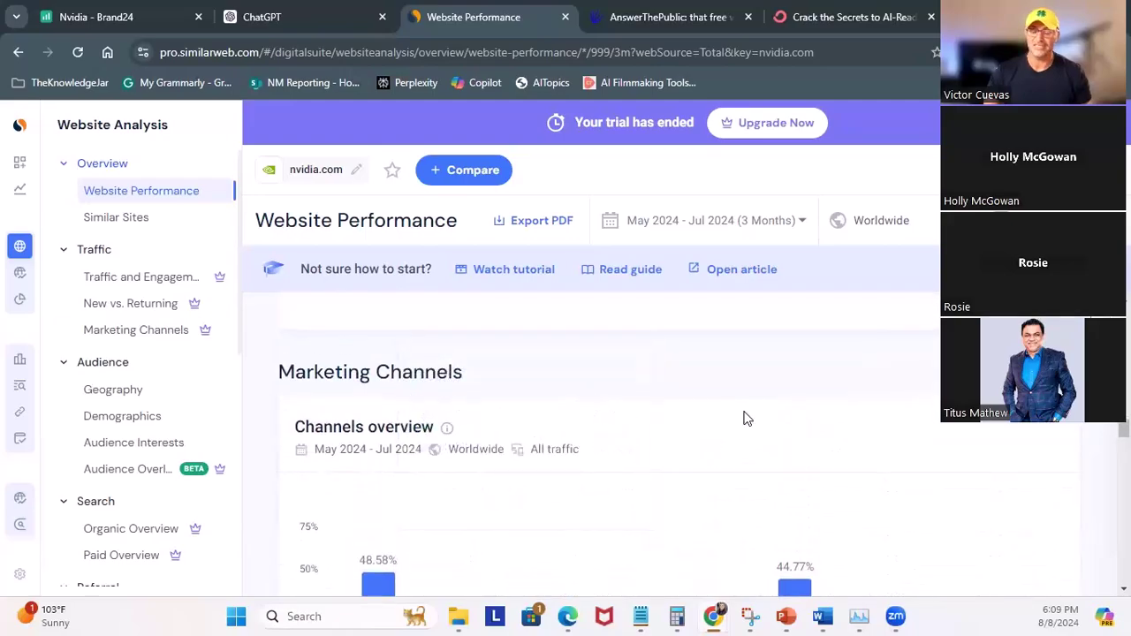
scroll(768, 419, "down", 2)
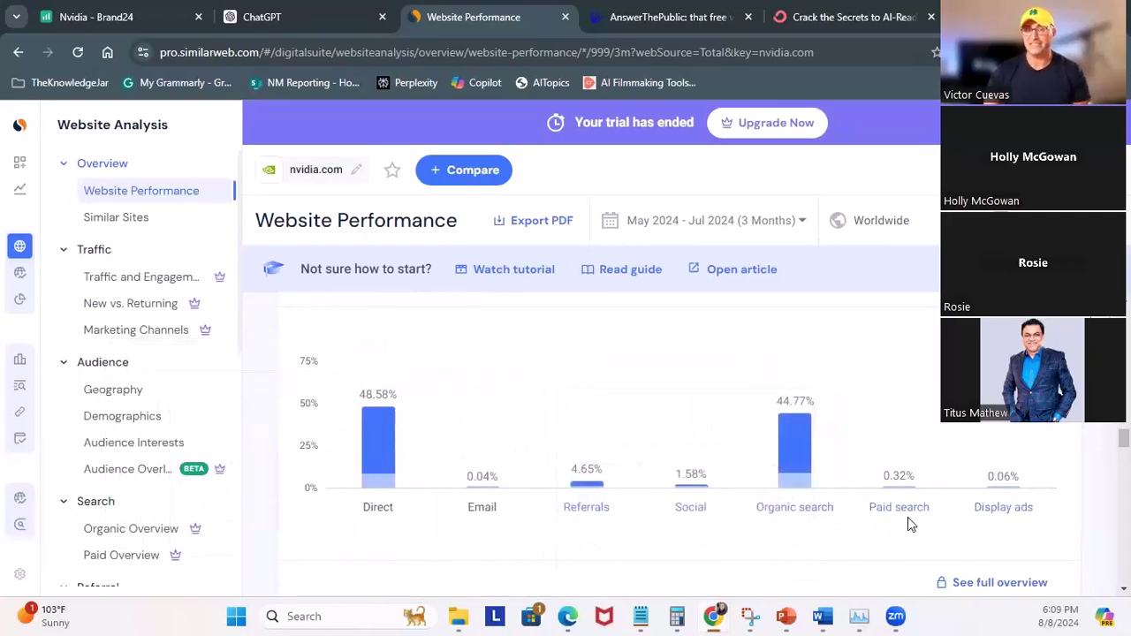
scroll(901, 518, "down", 1)
scroll(901, 518, "down", 3)
scroll(888, 468, "up", 2)
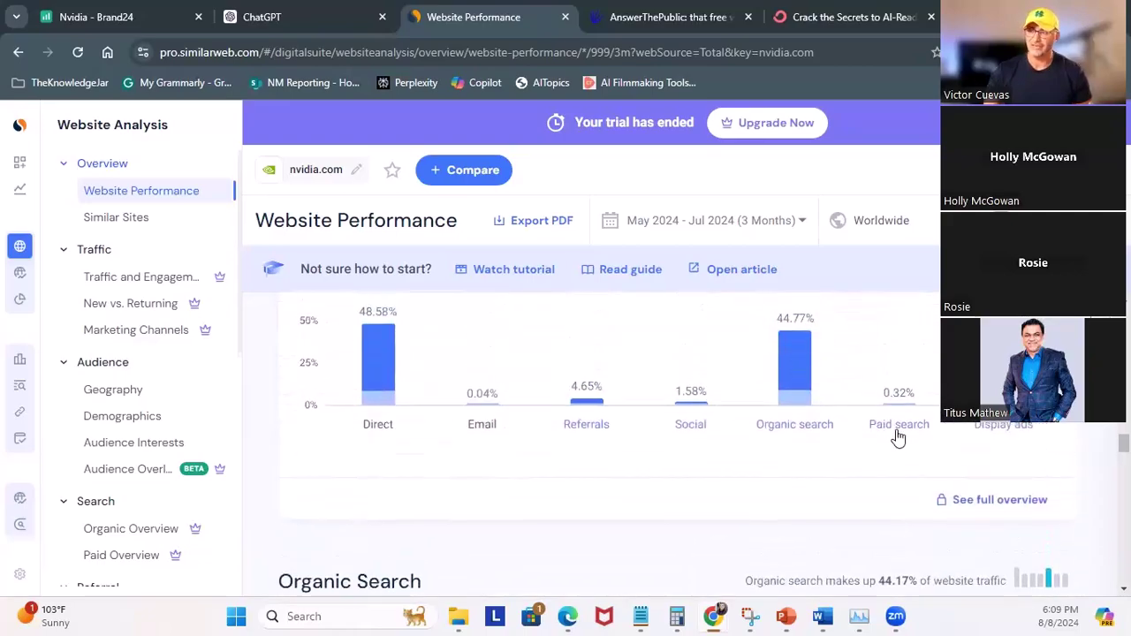
scroll(773, 460, "down", 5)
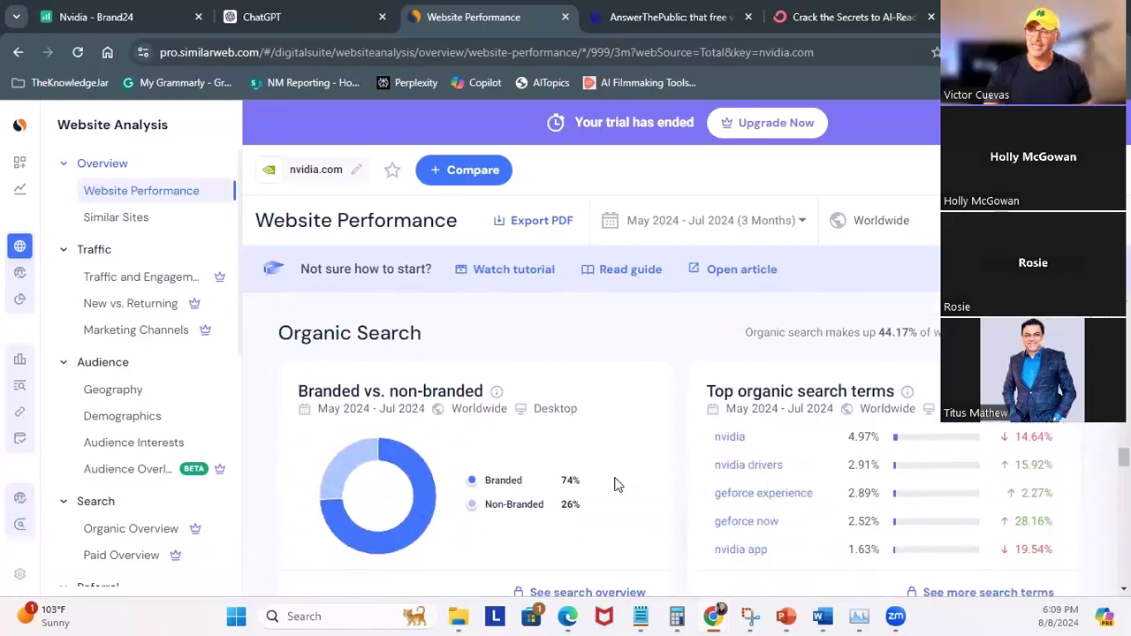
scroll(615, 483, "down", 2)
scroll(616, 483, "down", 3)
scroll(616, 482, "up", 1)
scroll(619, 482, "down", 3)
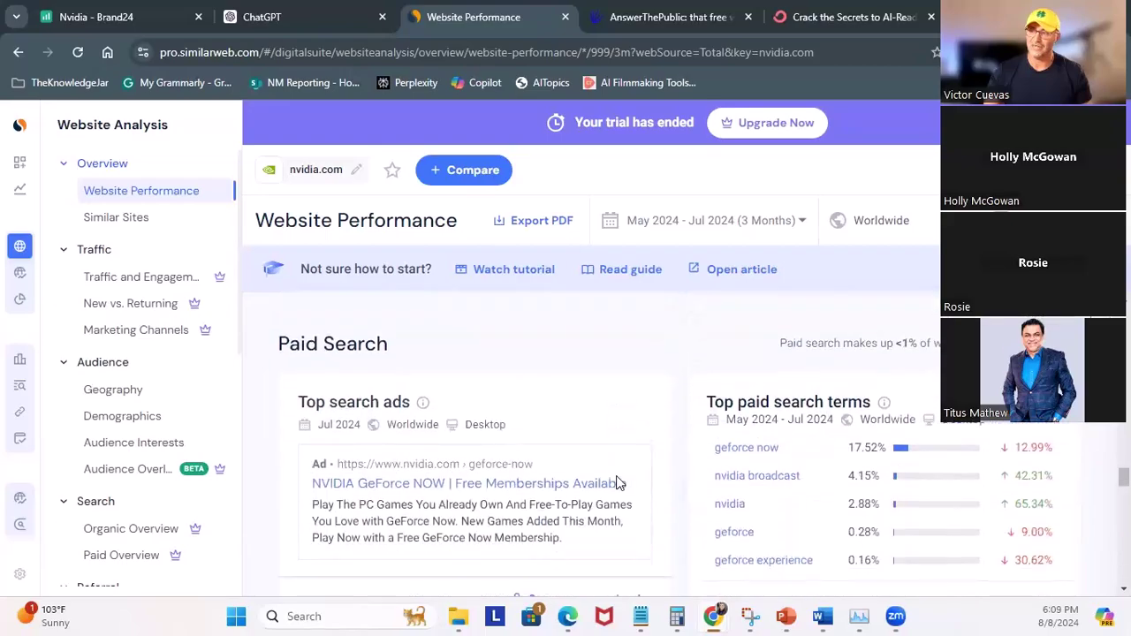
scroll(617, 480, "down", 8)
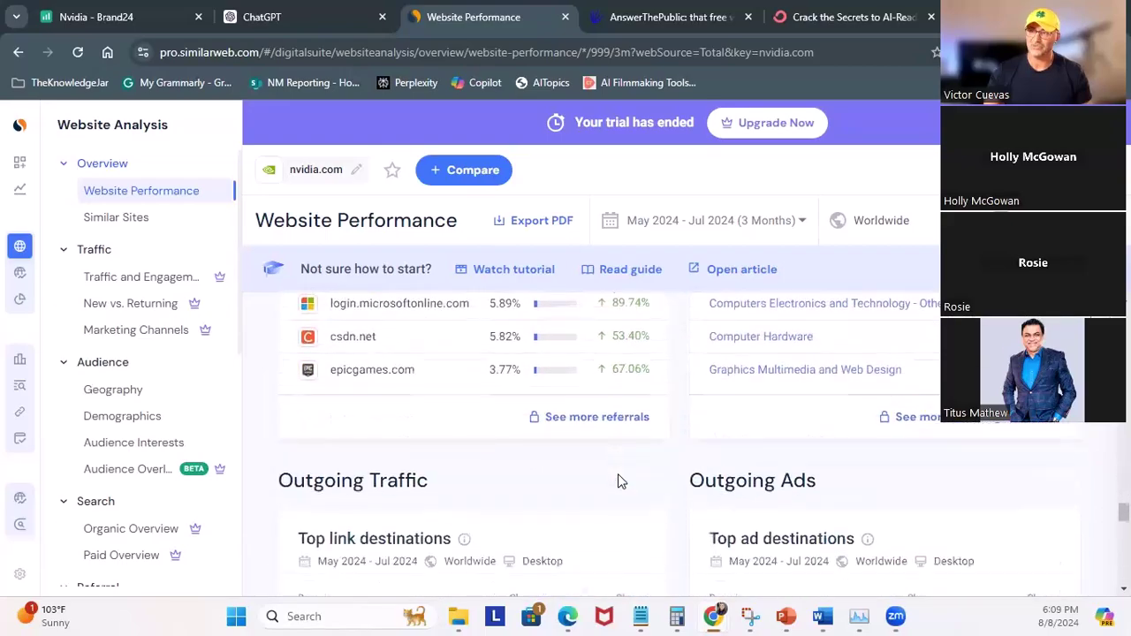
scroll(616, 478, "down", 4)
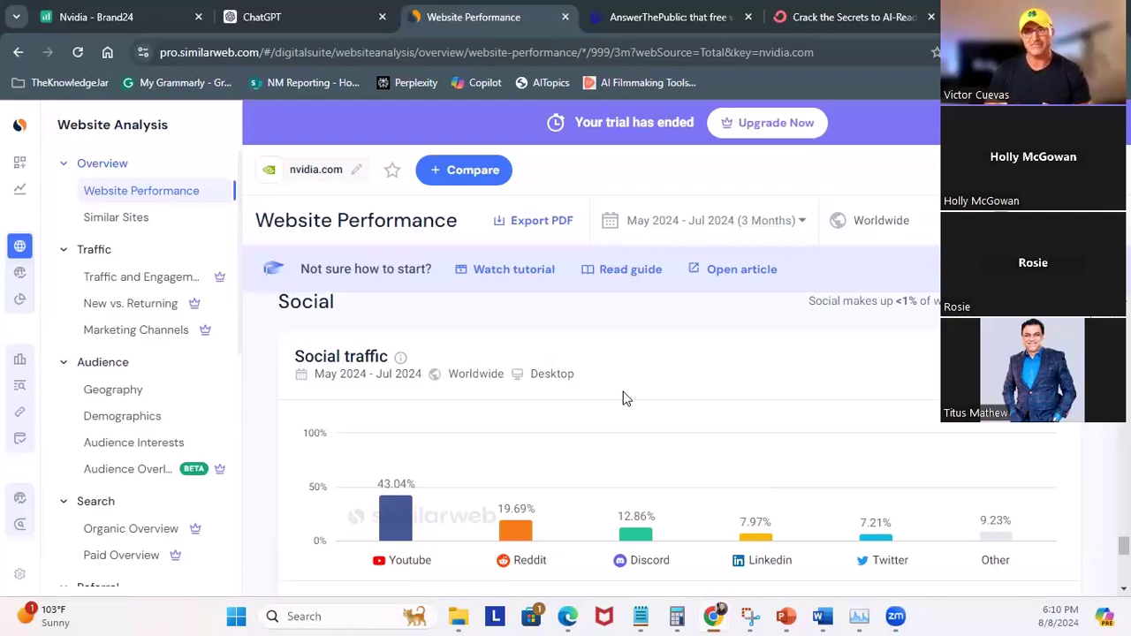
Search AnswerThePublic for 'nvidia' on Google in United States English
left_click(648, 23)
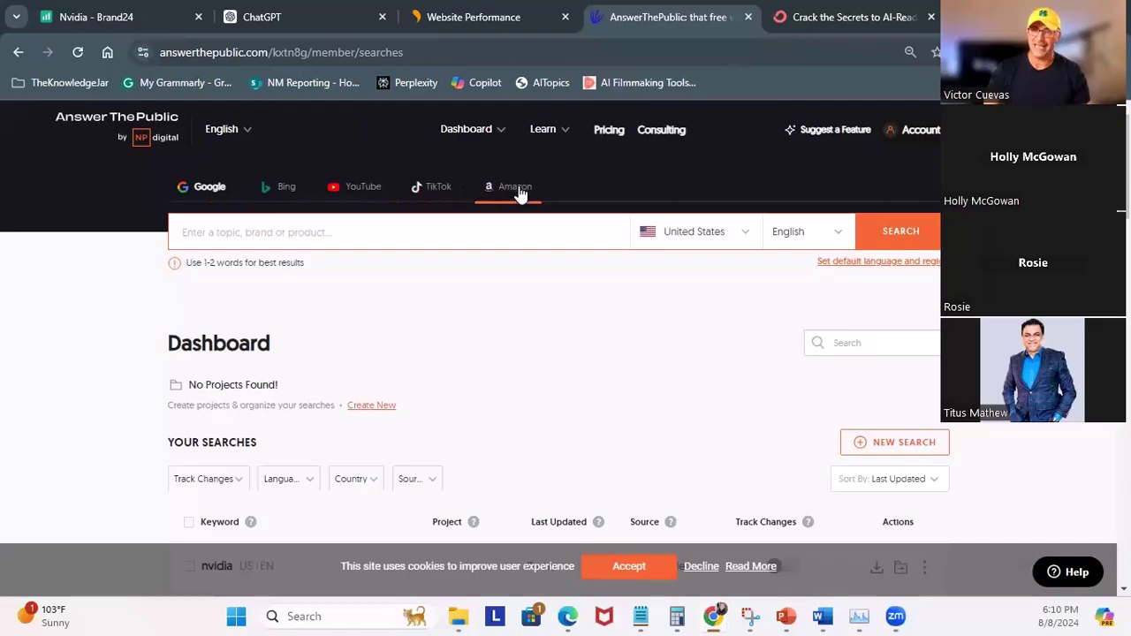
left_click(240, 233)
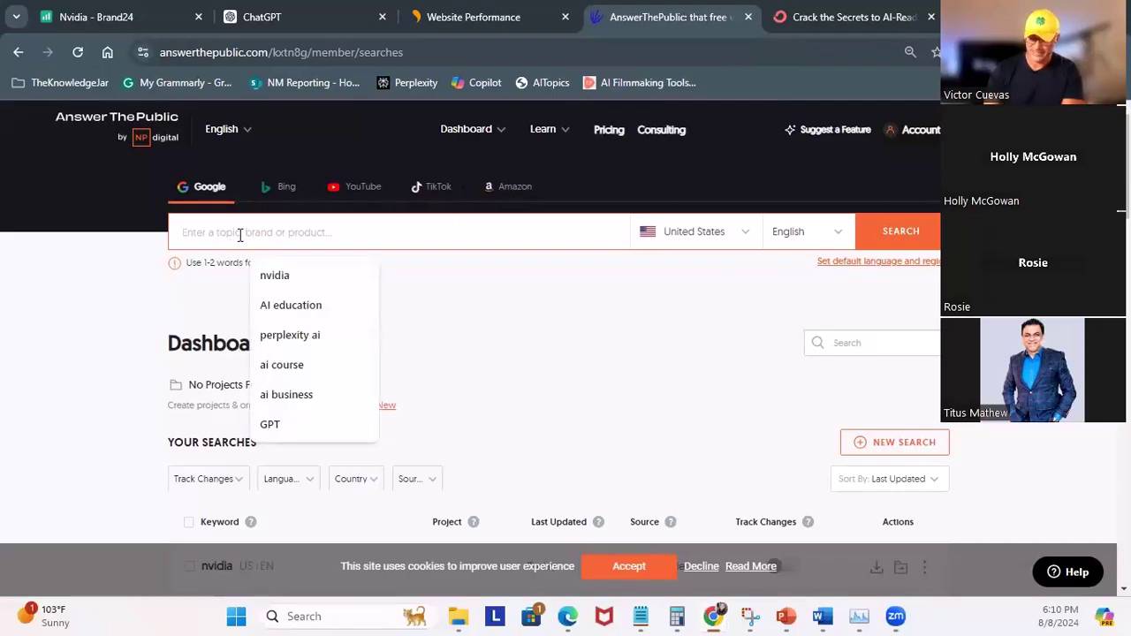
type("nvidia")
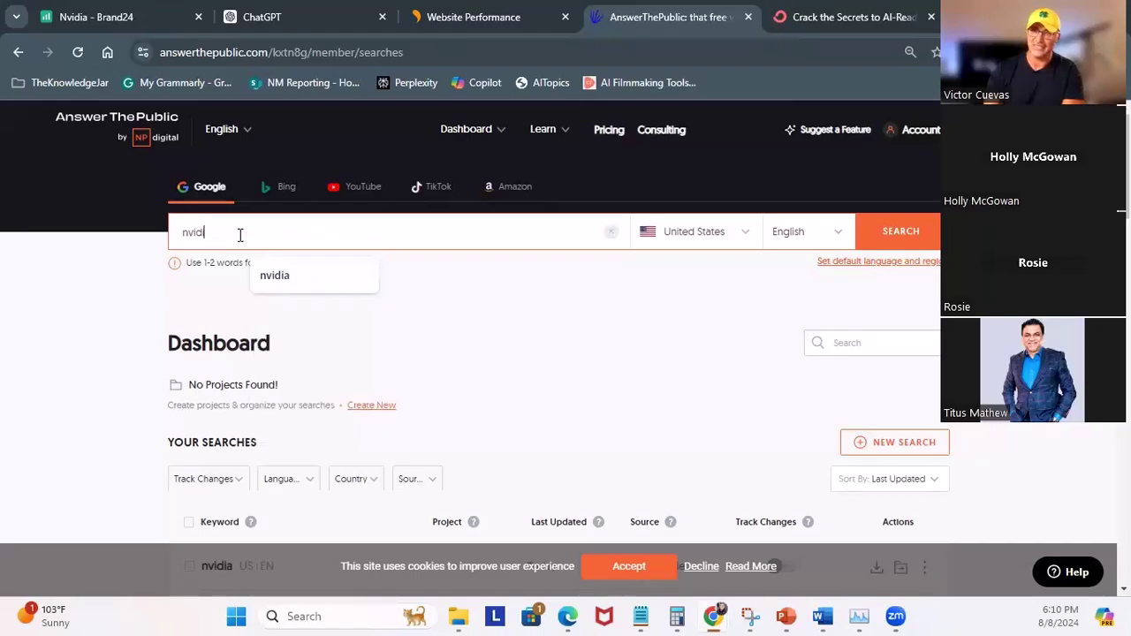
left_click(902, 230)
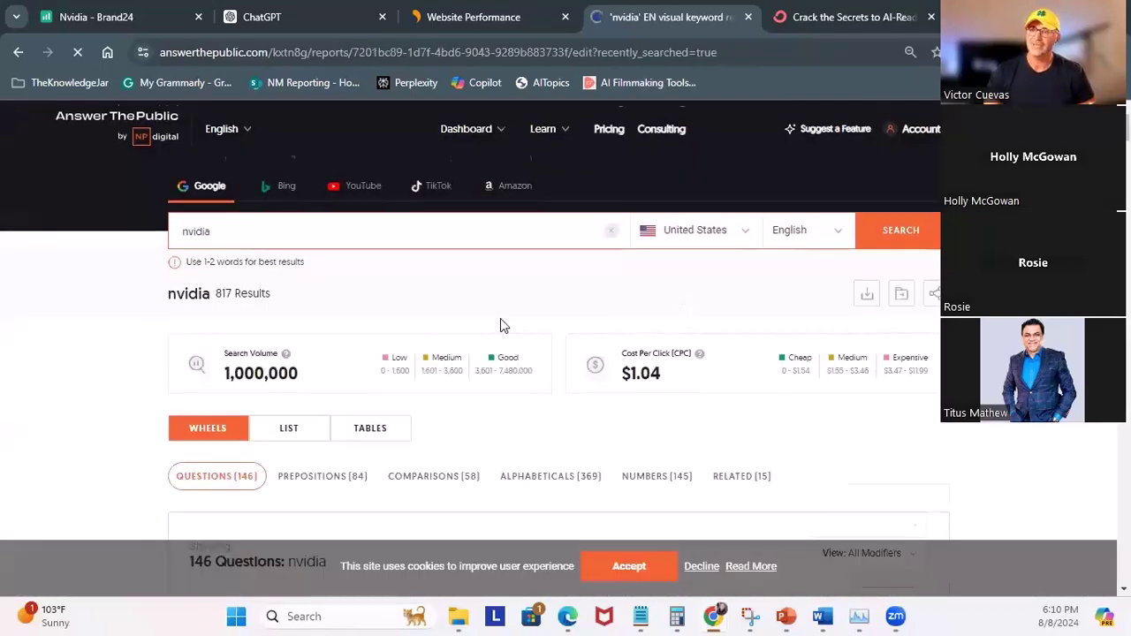
scroll(500, 318, "down", 3)
scroll(495, 344, "up", 2)
scroll(433, 338, "down", 6)
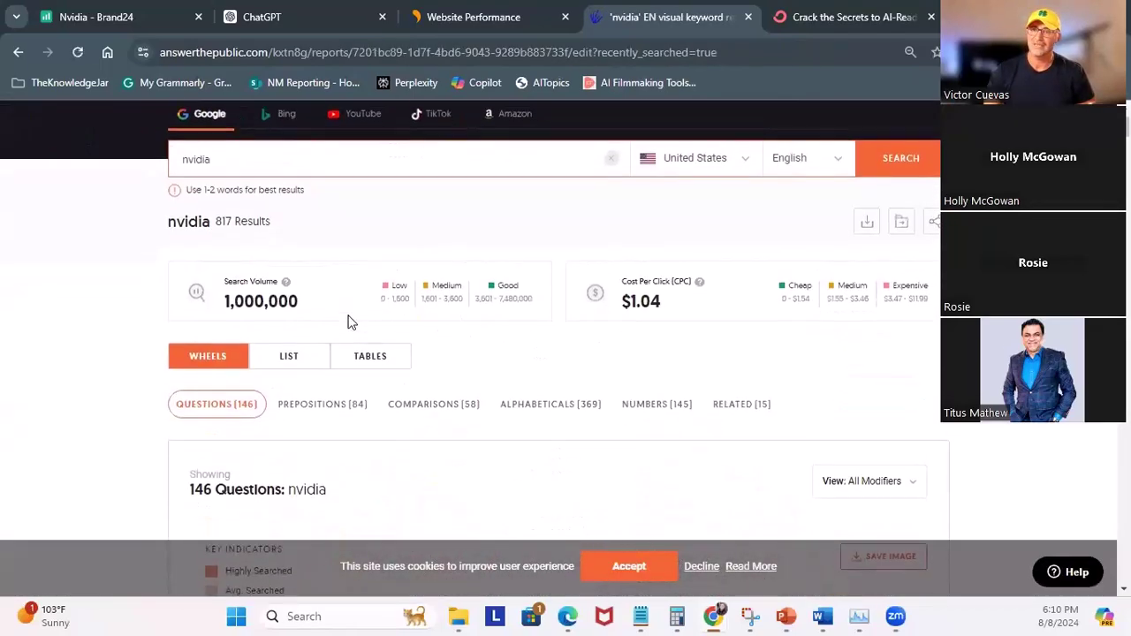
scroll(528, 354, "up", 5)
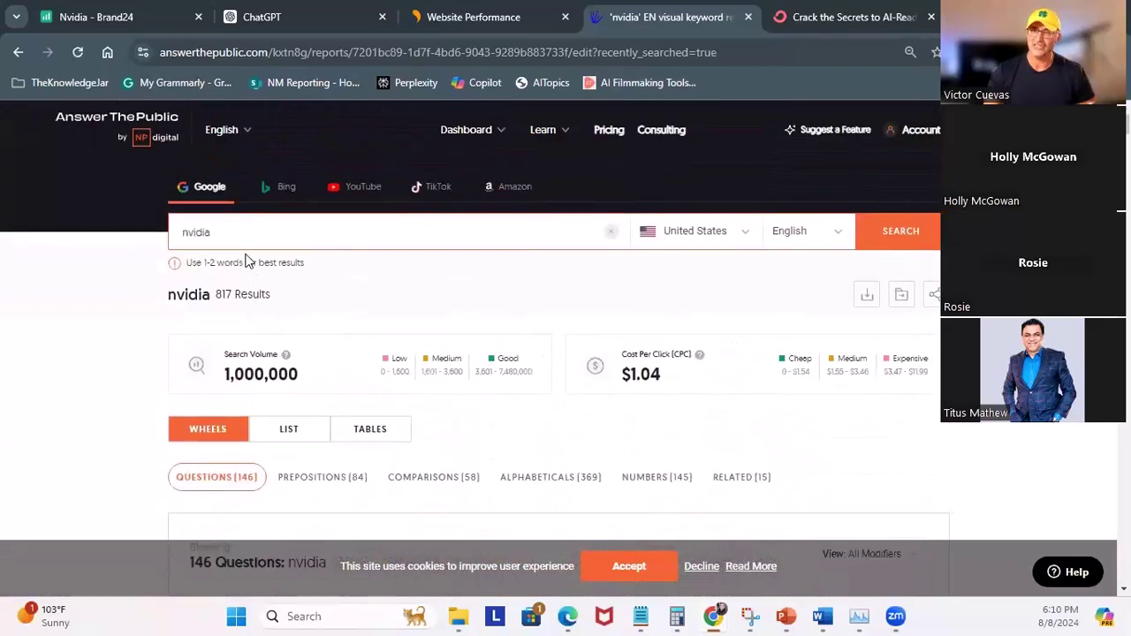
scroll(445, 372, "down", 4)
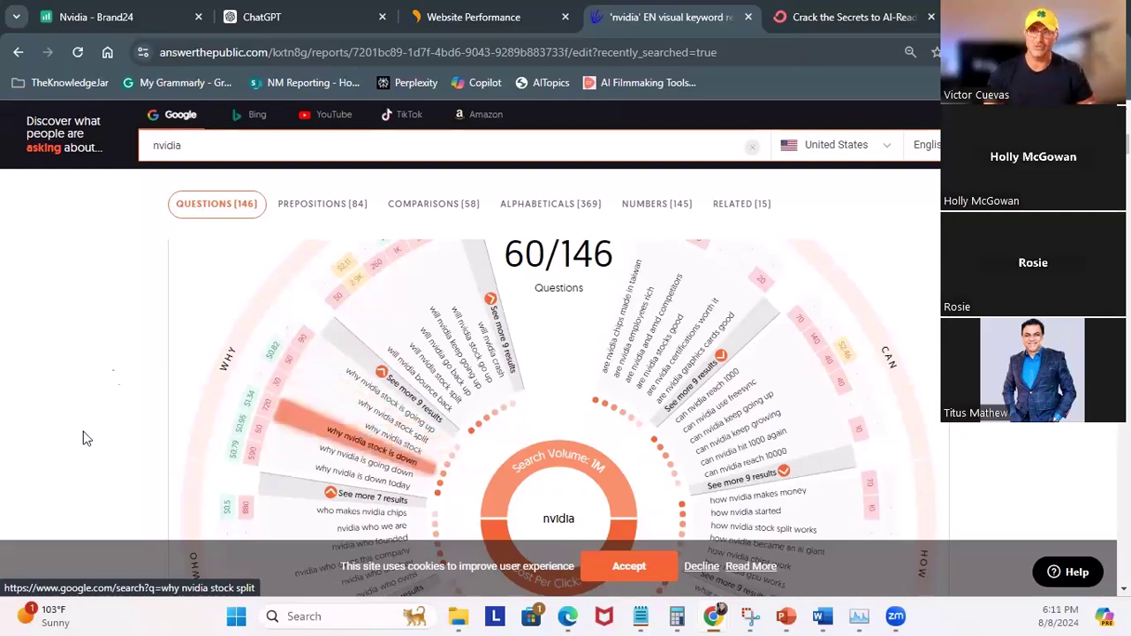
scroll(504, 459, "up", 5)
scroll(477, 433, "up", 1)
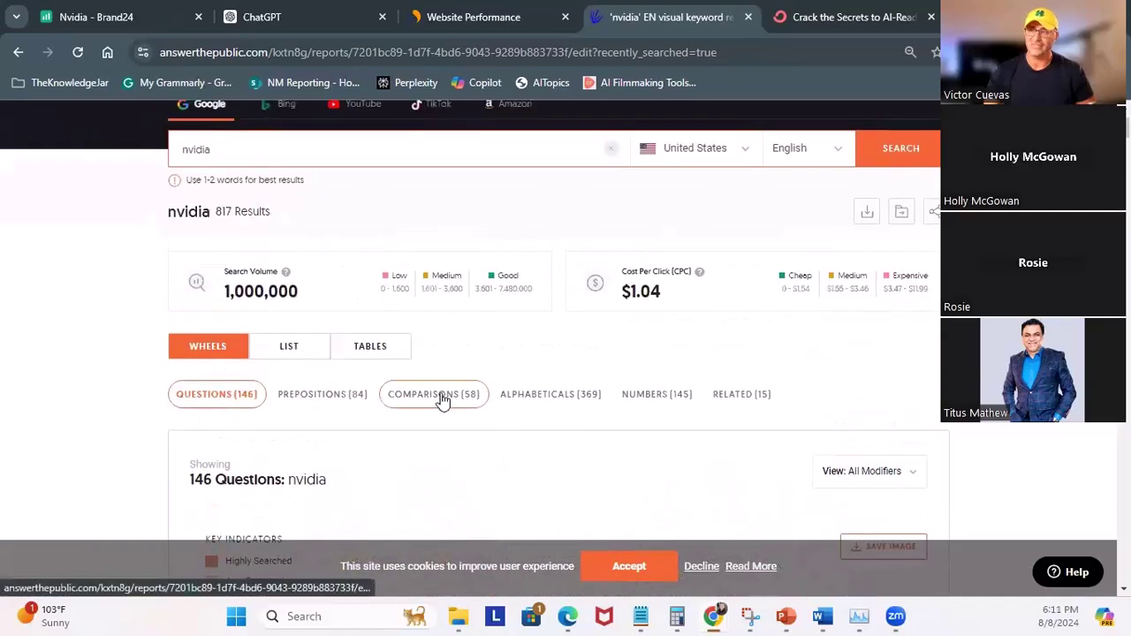
scroll(477, 411, "up", 2)
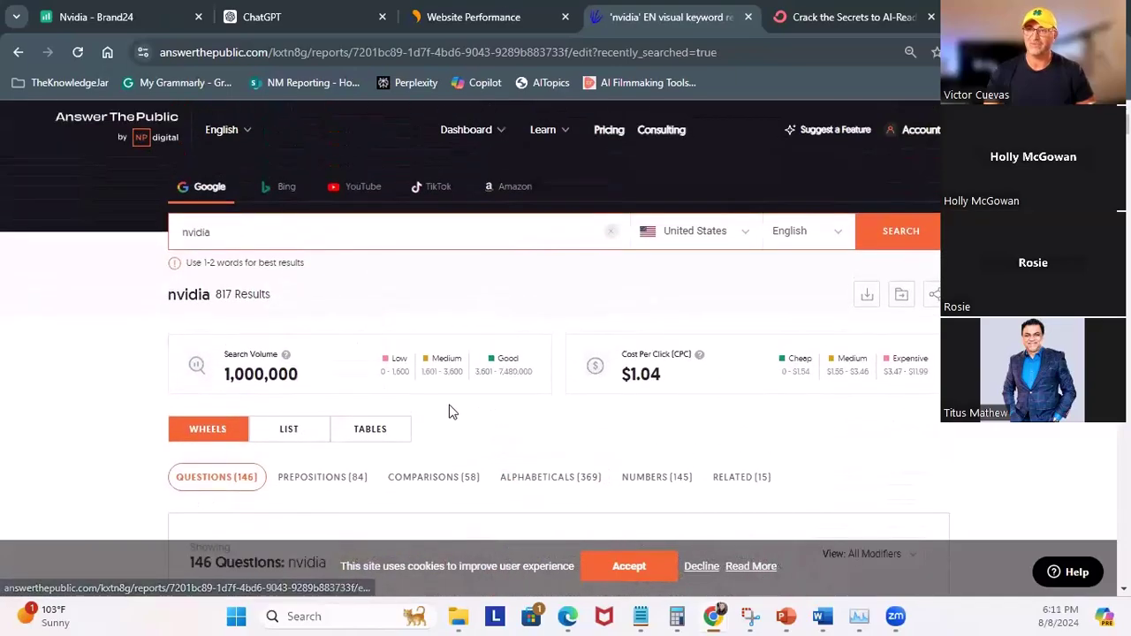
Show the 146 nvidia questions as tables and download the nvidia-en-us-suggestions CSV
left_click(367, 438)
scroll(453, 417, "down", 4)
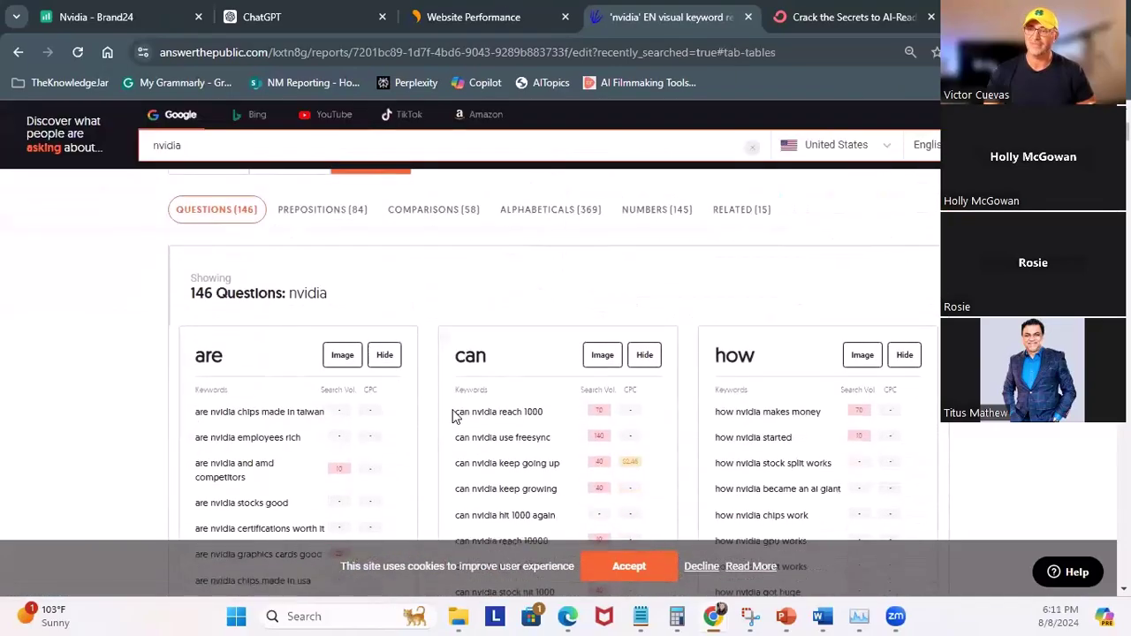
scroll(454, 416, "down", 3)
scroll(477, 424, "down", 2)
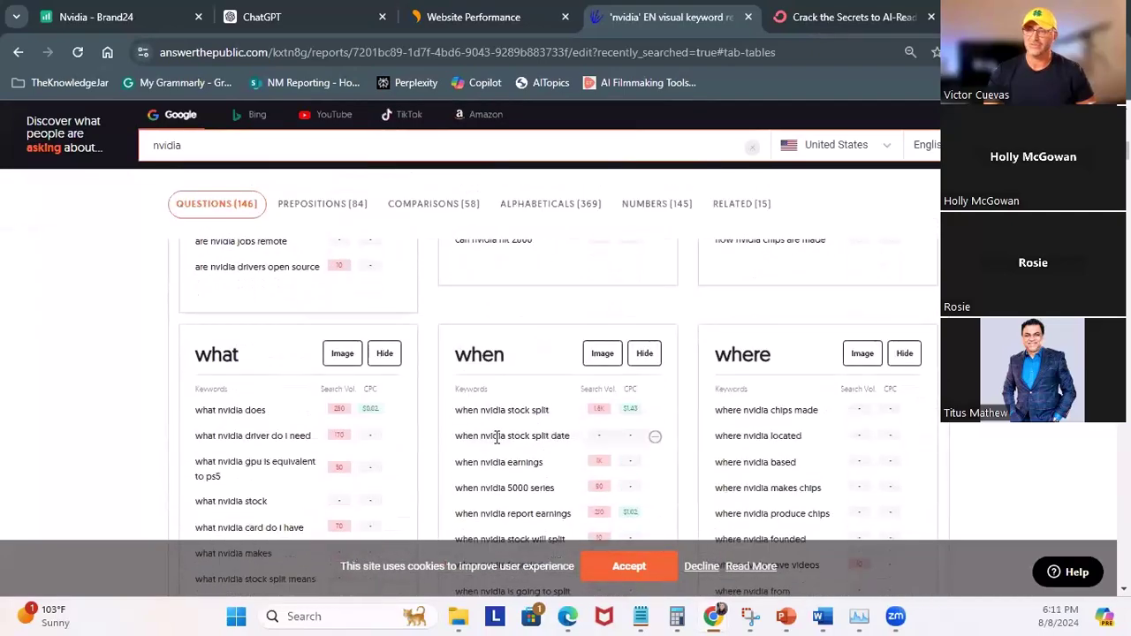
scroll(499, 438, "up", 6)
scroll(521, 442, "up", 1)
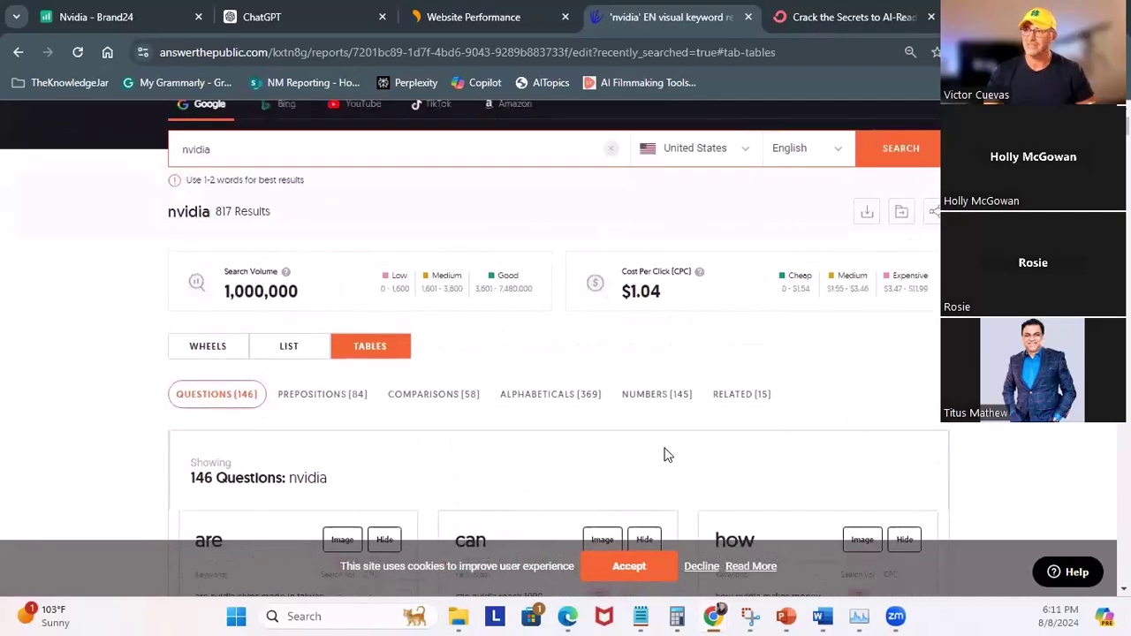
left_click(868, 216)
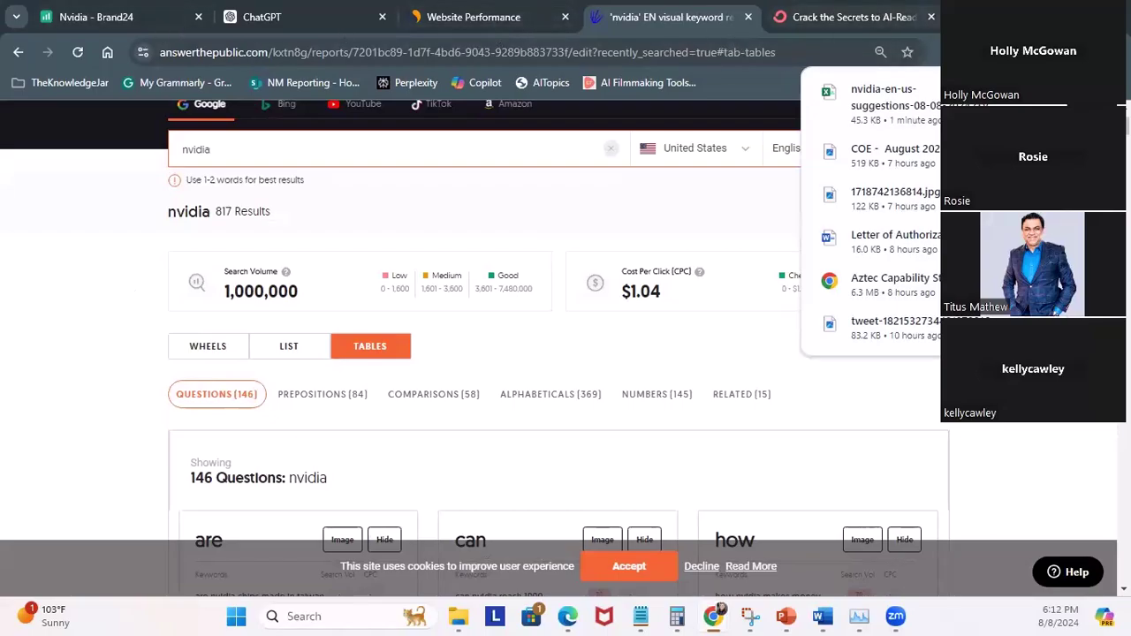
In a new tab, search Google for semrush
key("ctrl+t")
type("go")
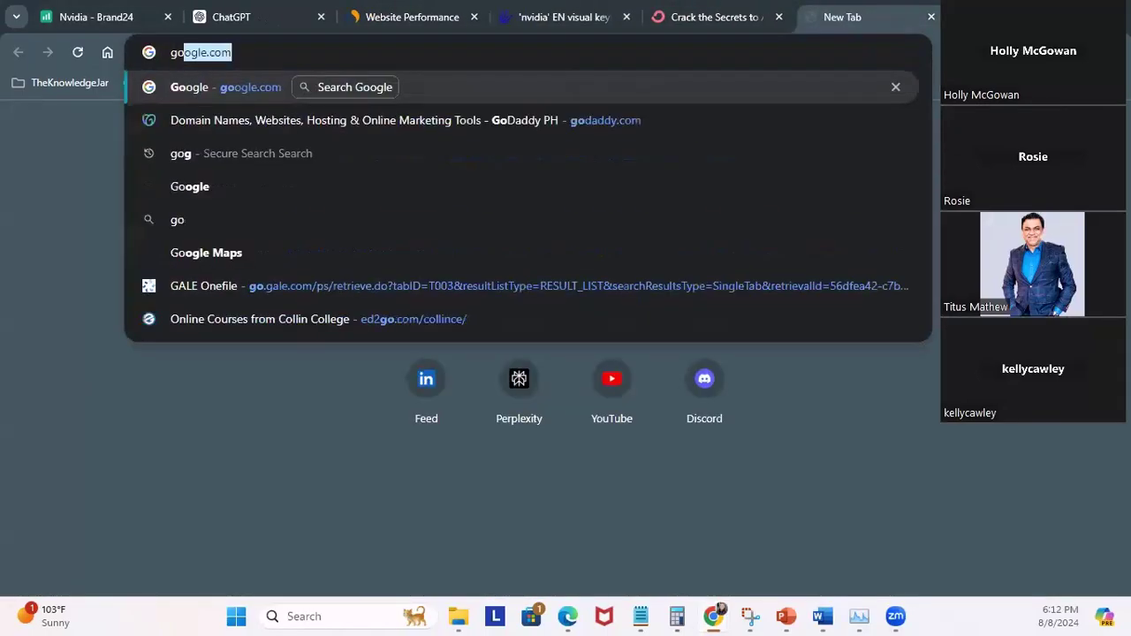
key("Return")
type("semrush")
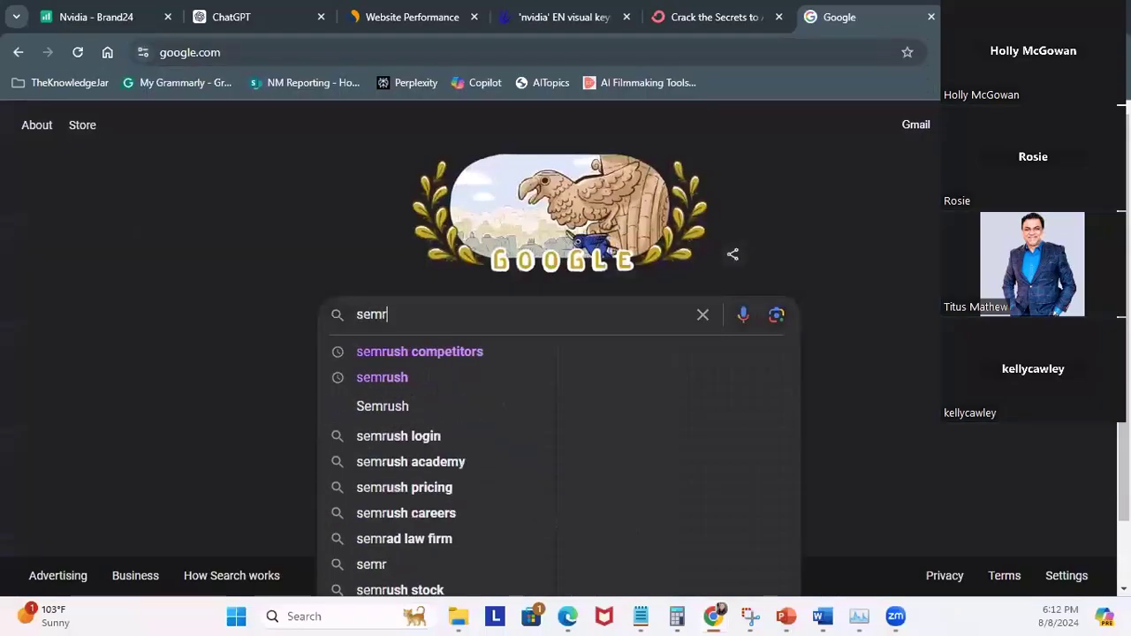
key("Return")
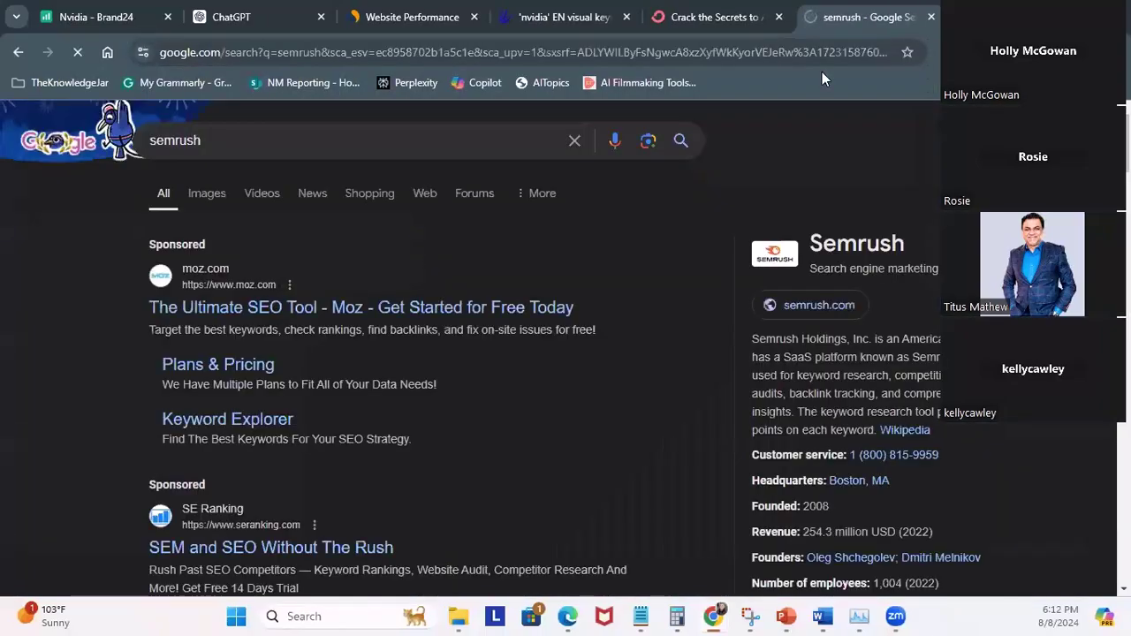
Open Semrush's Plans & Pricing page from the results, then return to the Similarweb nvidia.com report
scroll(442, 318, "down", 2)
scroll(301, 408, "down", 2)
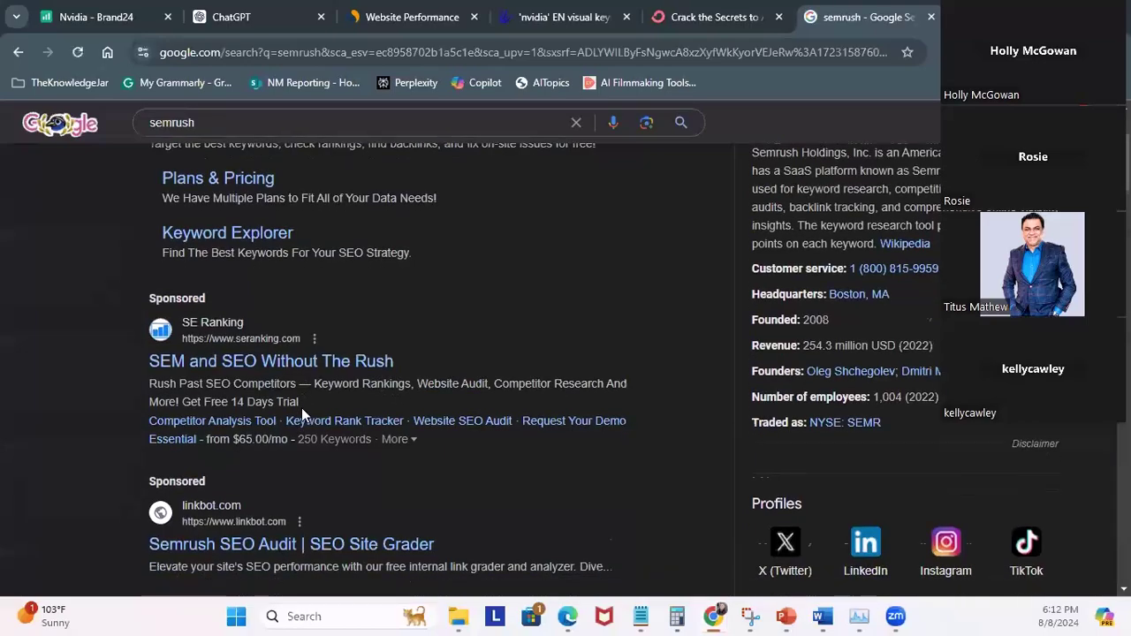
scroll(292, 446, "down", 1)
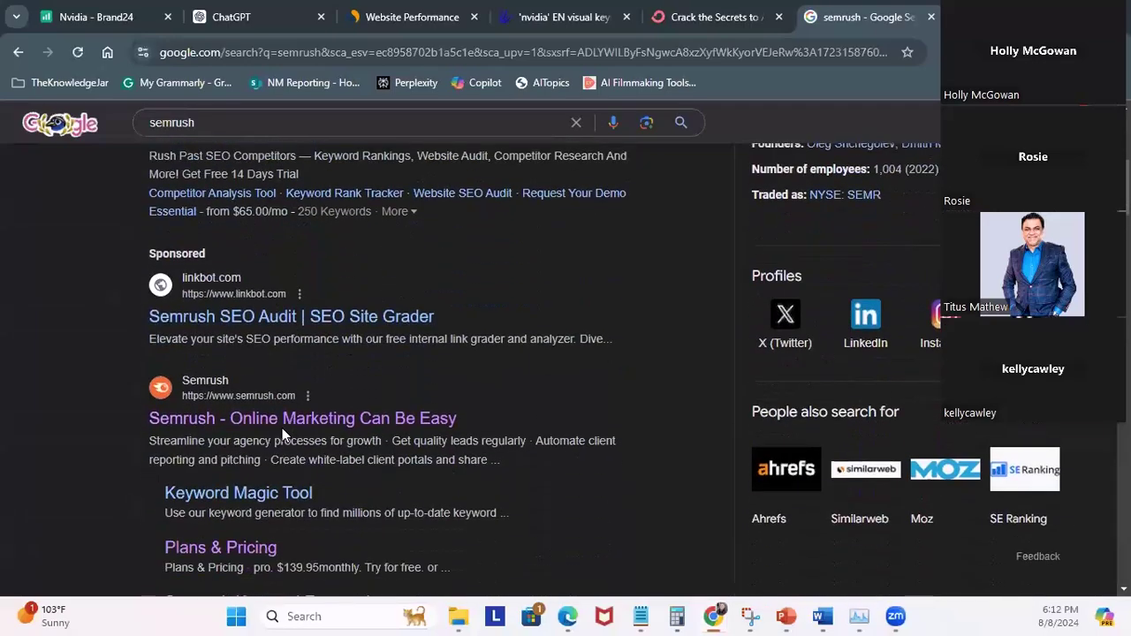
left_click(285, 416)
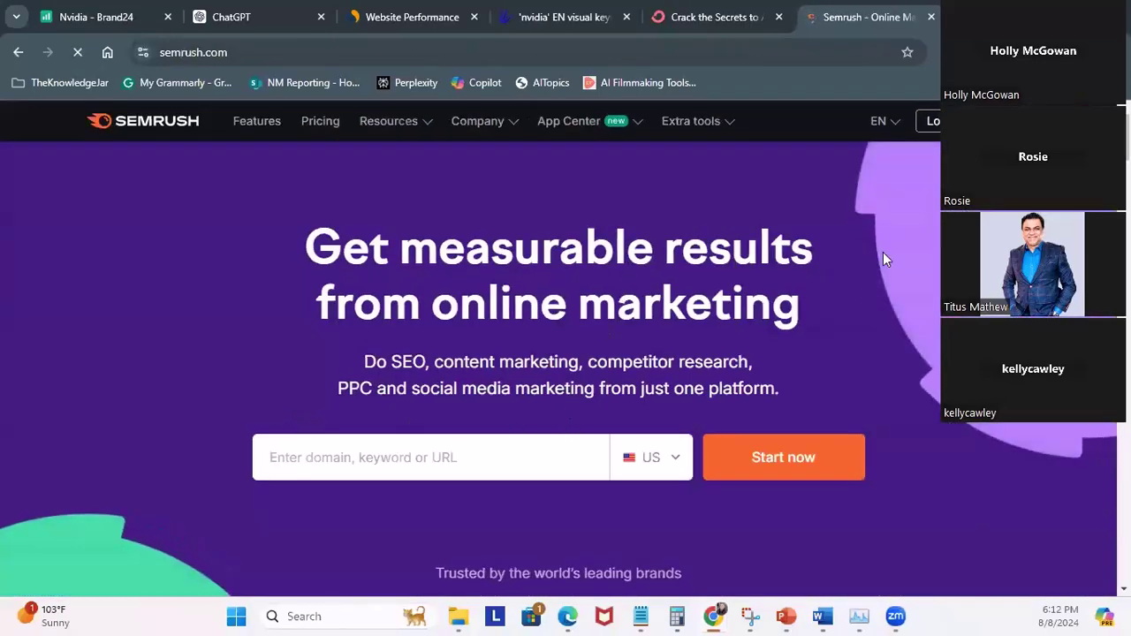
left_click(320, 121)
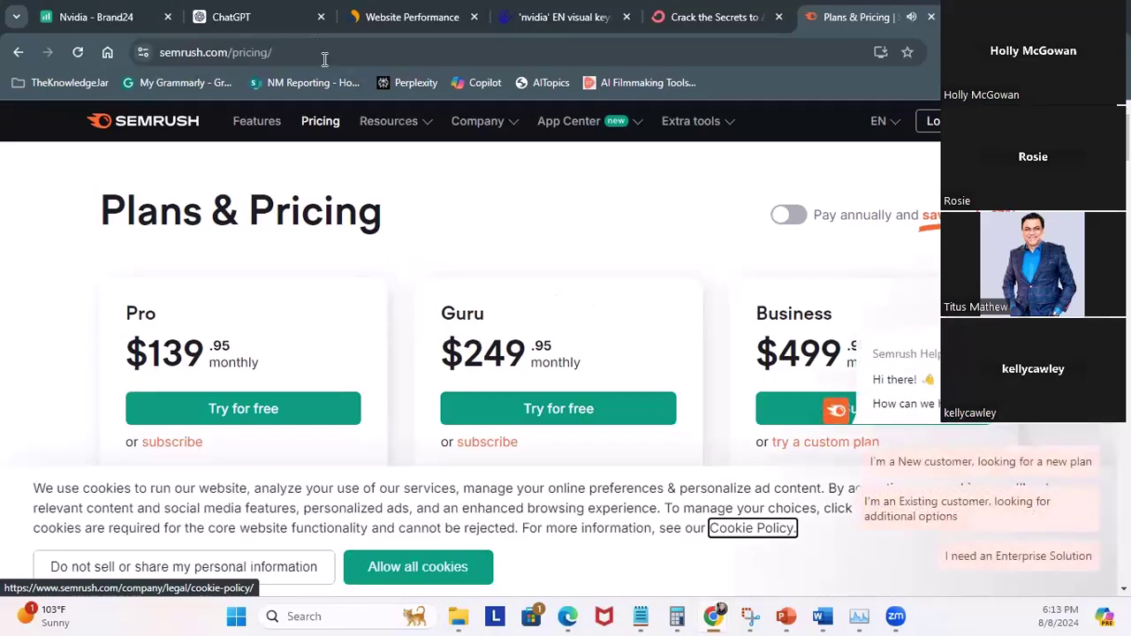
left_click(414, 22)
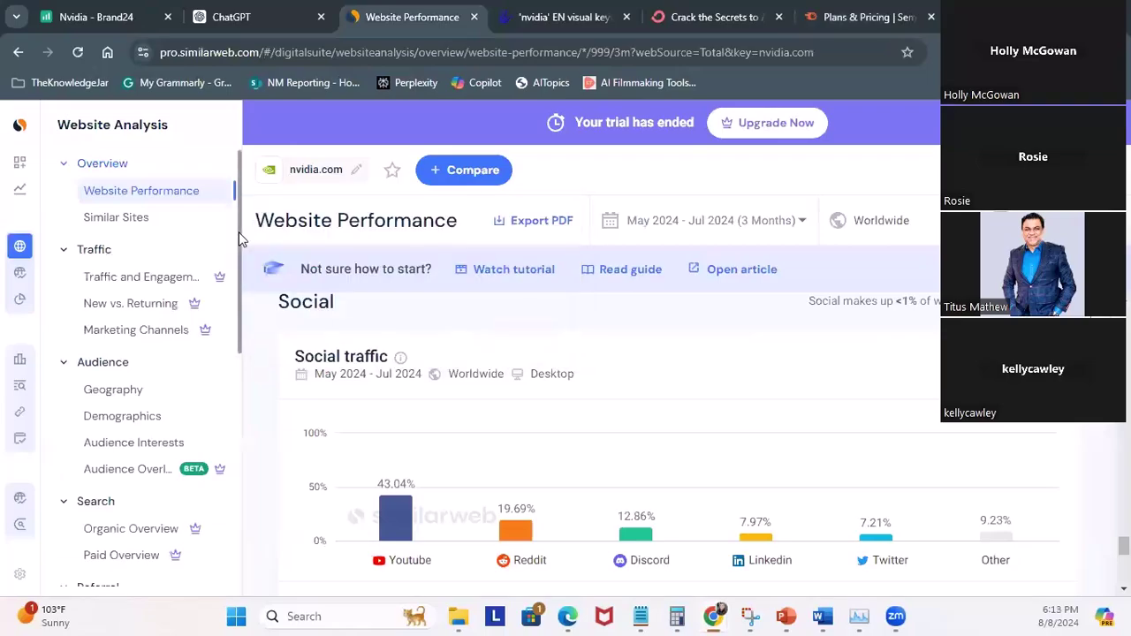
Glance at the Brand24 Nvidia mentions, then view Similarweb's nvidia.com social traffic: YouTube 43.04%, Reddit 19.69%
left_click(103, 18)
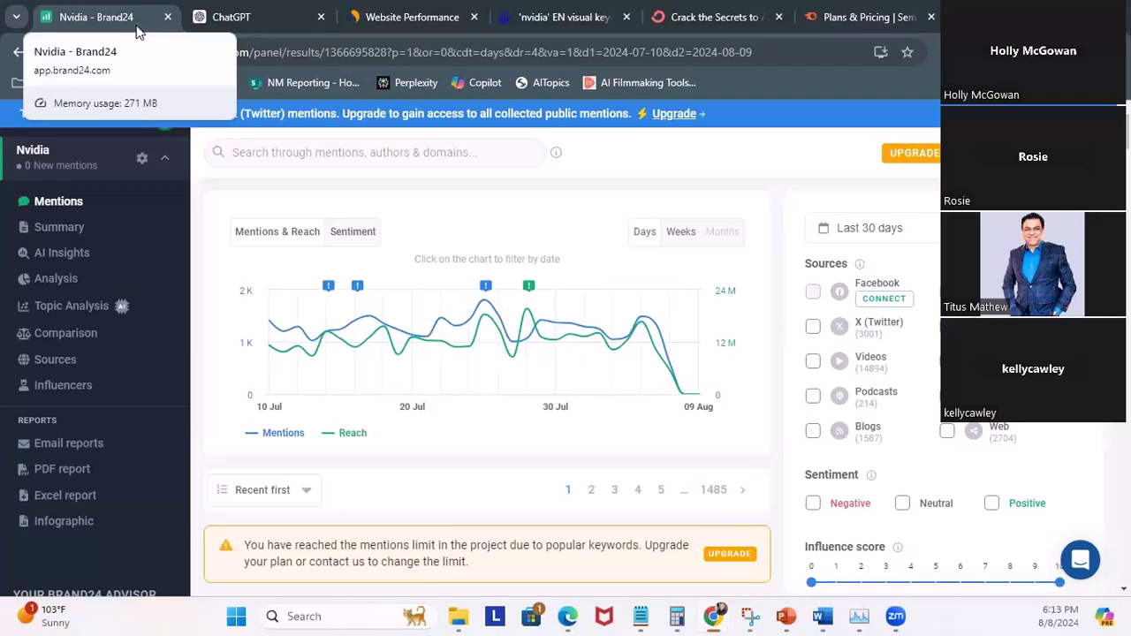
left_click(411, 17)
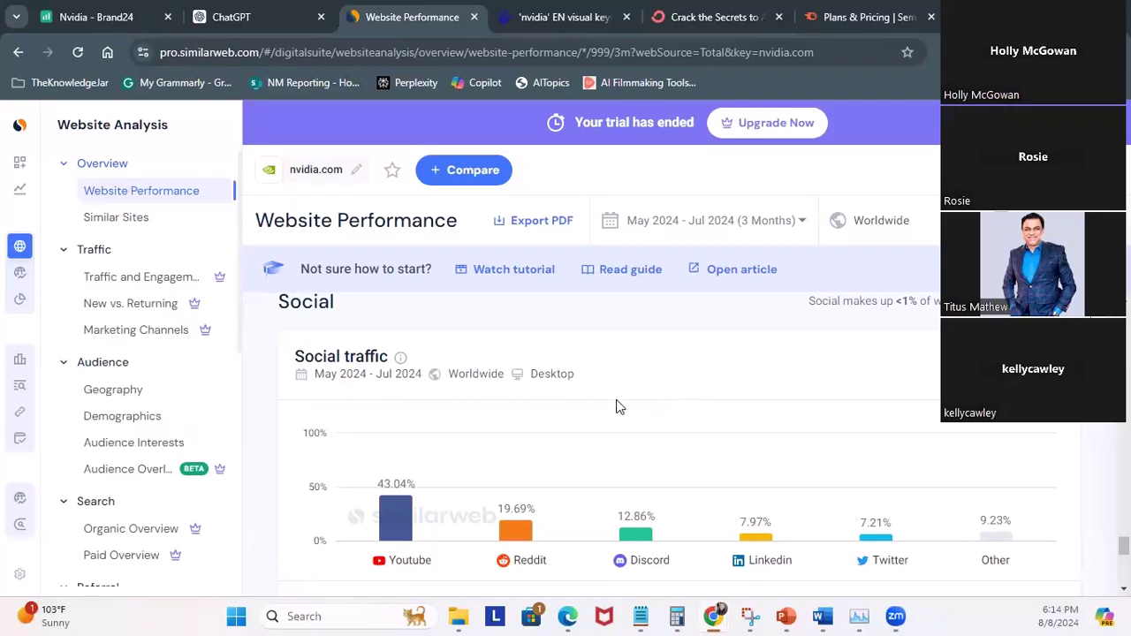
Move the Semrush pricing tab ahead of the AI business waitlist tab
left_click(706, 18)
left_click(807, 19)
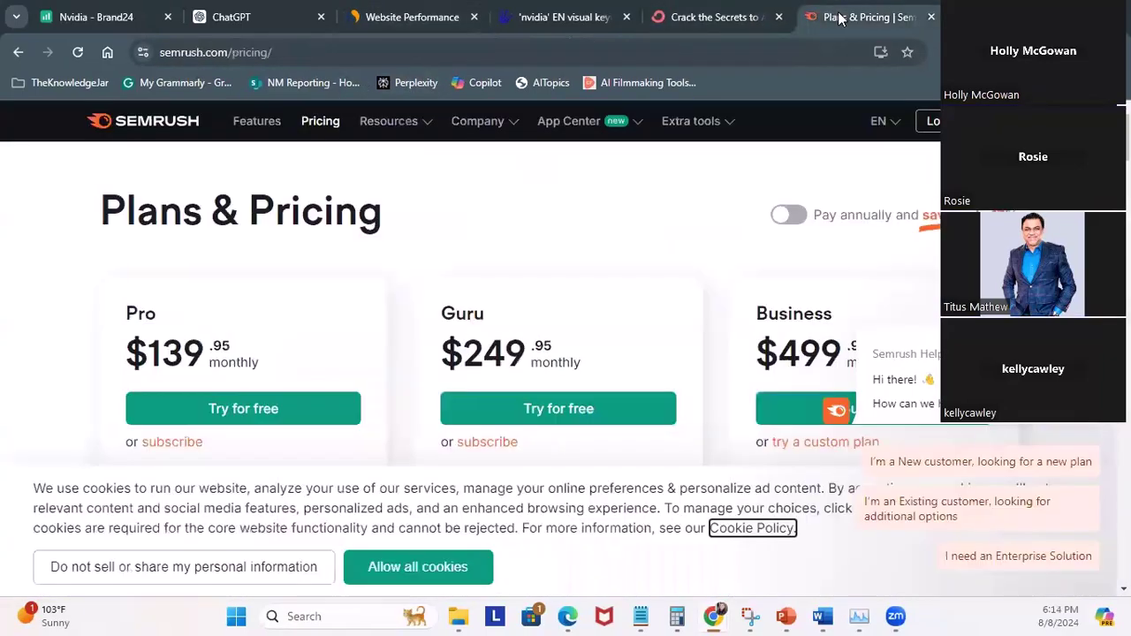
left_click_drag(808, 19, 707, 20)
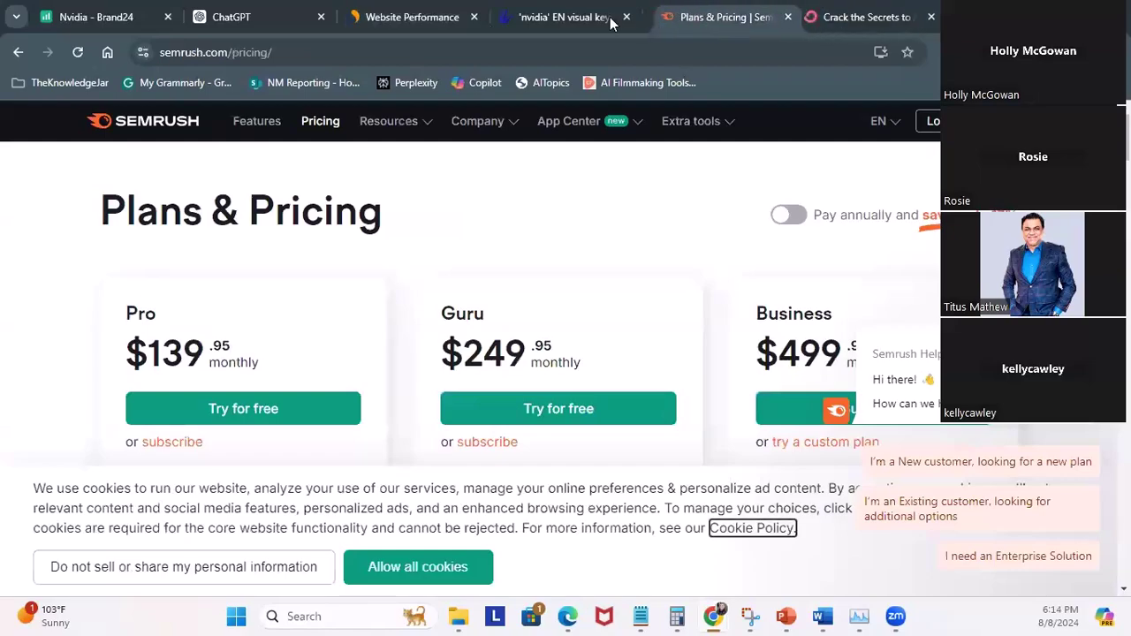
On the nvidia AnswerThePublic report, replace the keyword with 'top golf' and search
left_click(552, 18)
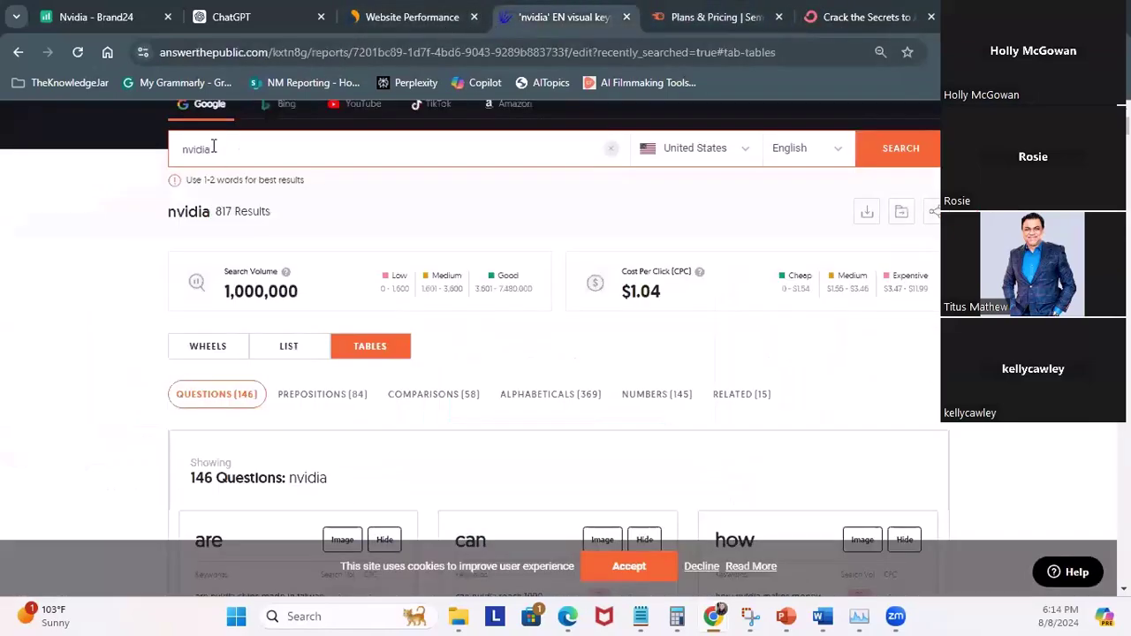
scroll(212, 147, "up", 2)
left_click_drag(165, 54, 266, 52)
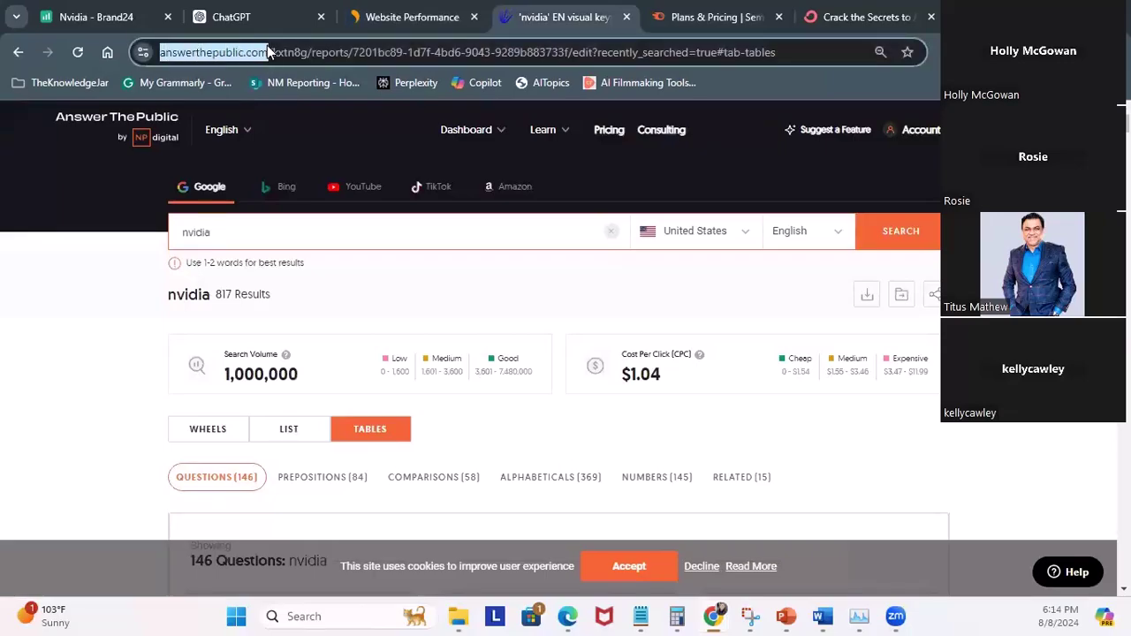
left_click(228, 231)
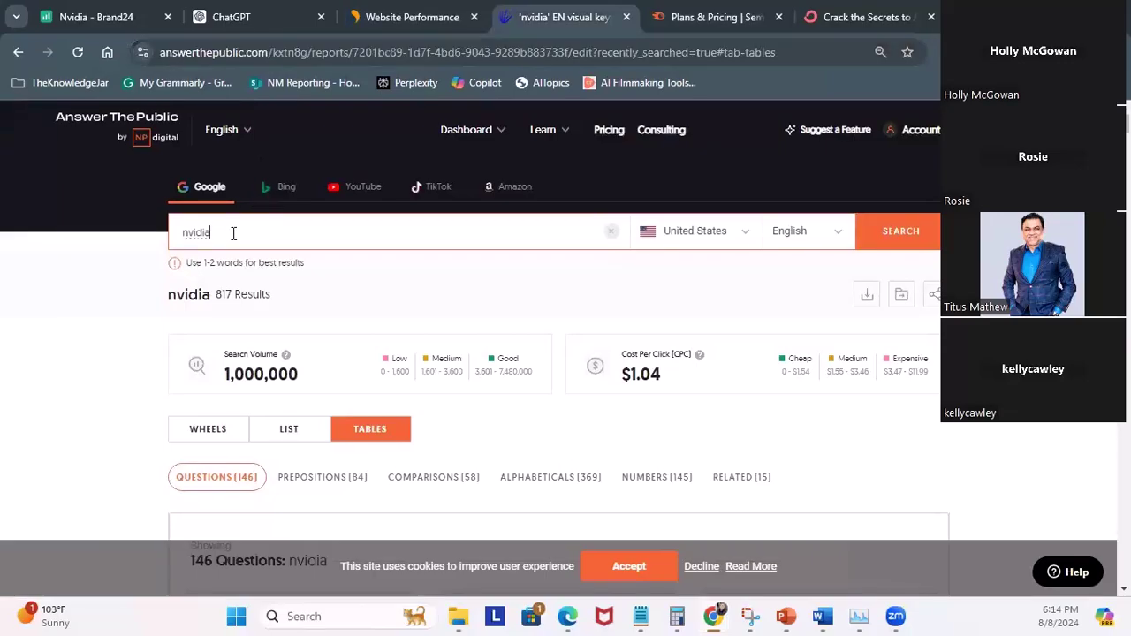
left_click_drag(228, 231, 175, 228)
type("top golf")
left_click(902, 229)
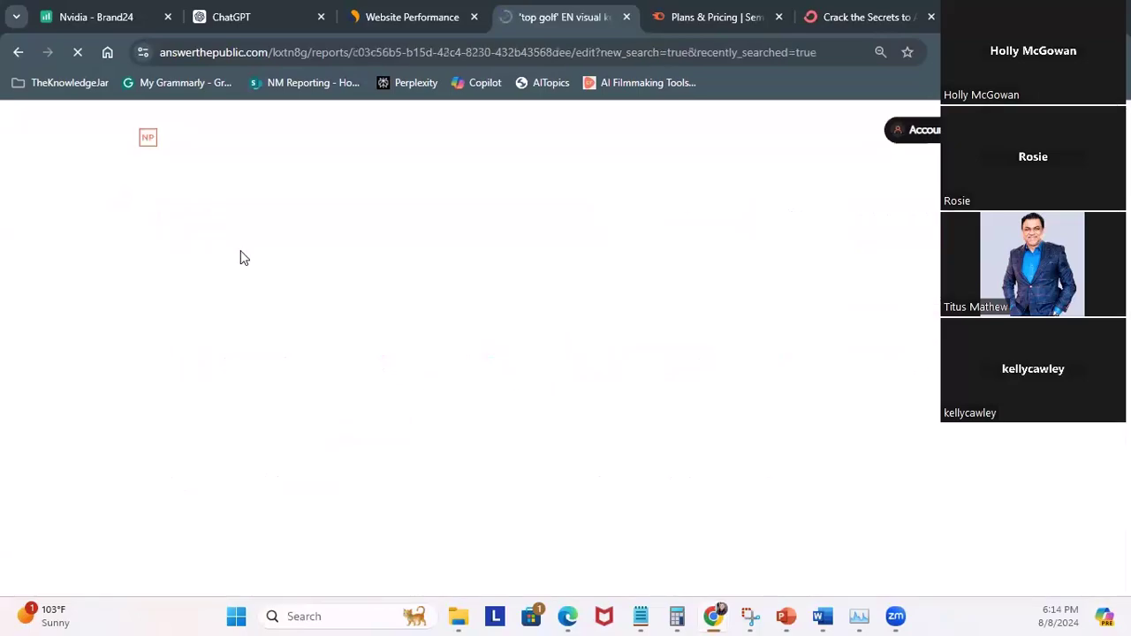
Correct the keyword to 'topgolf' and rerun the search, loading 709 results
left_click(200, 231)
key("BackSpace")
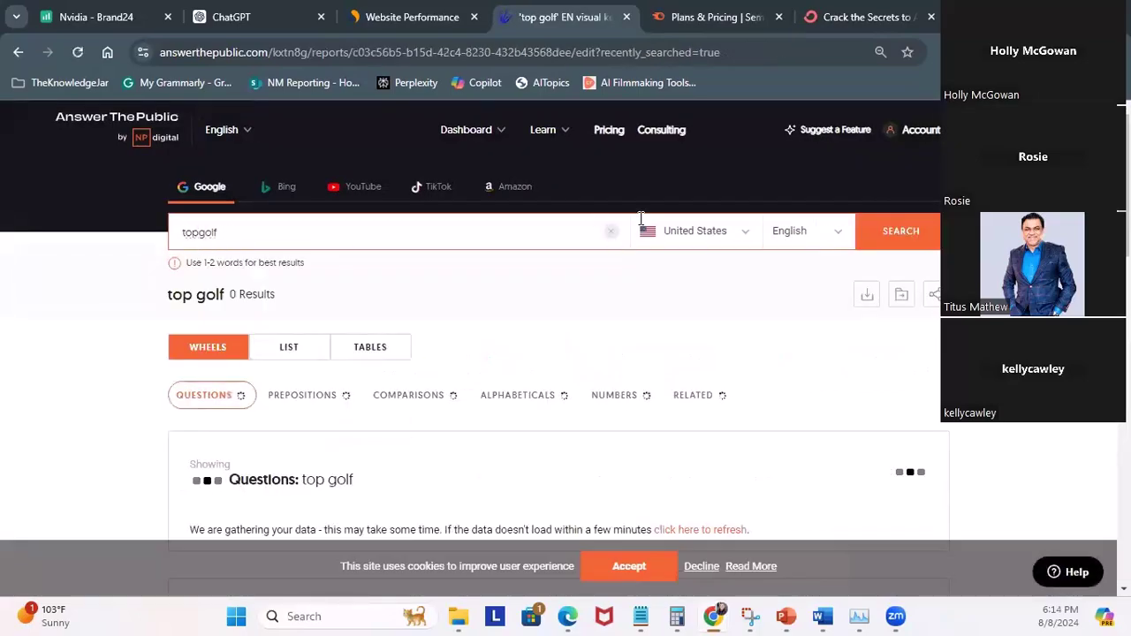
left_click(902, 229)
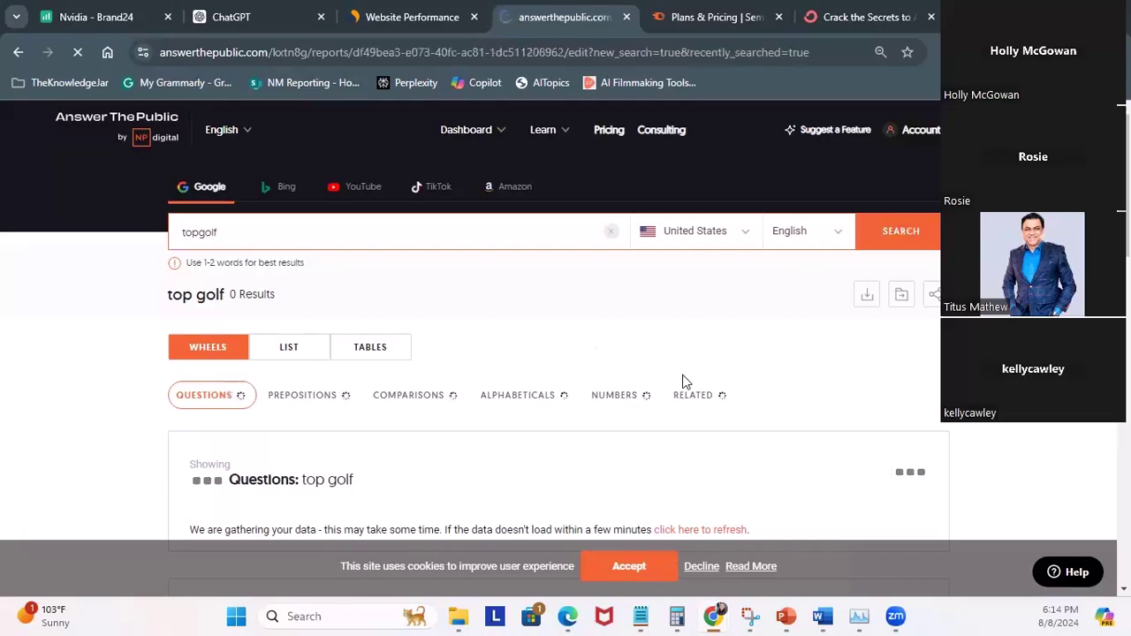
scroll(580, 446, "down", 10)
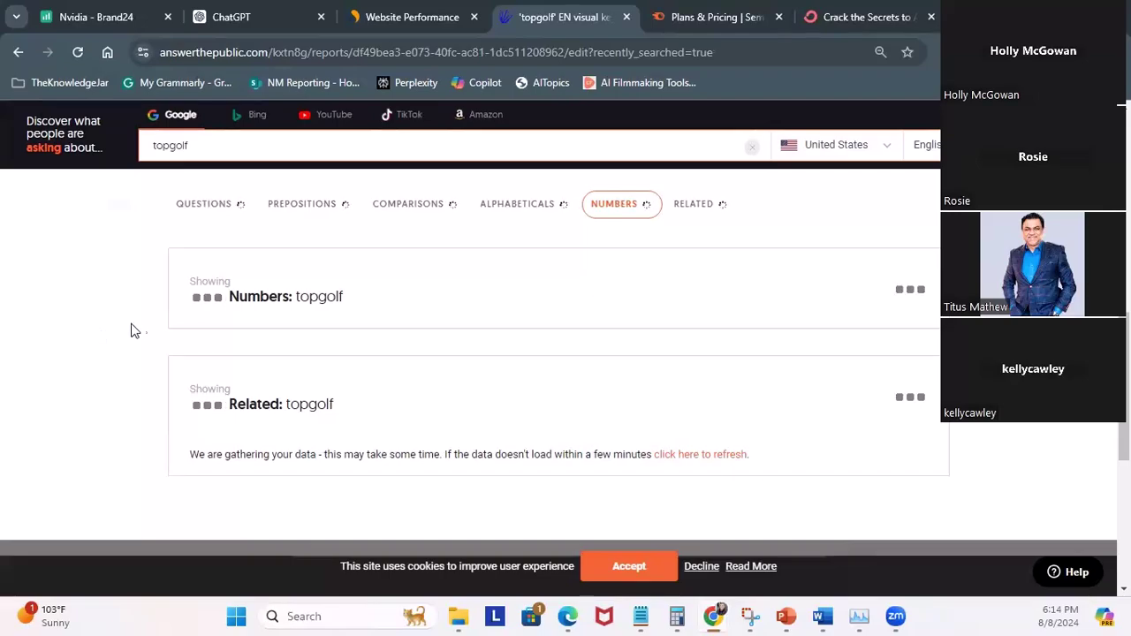
scroll(563, 419, "up", 5)
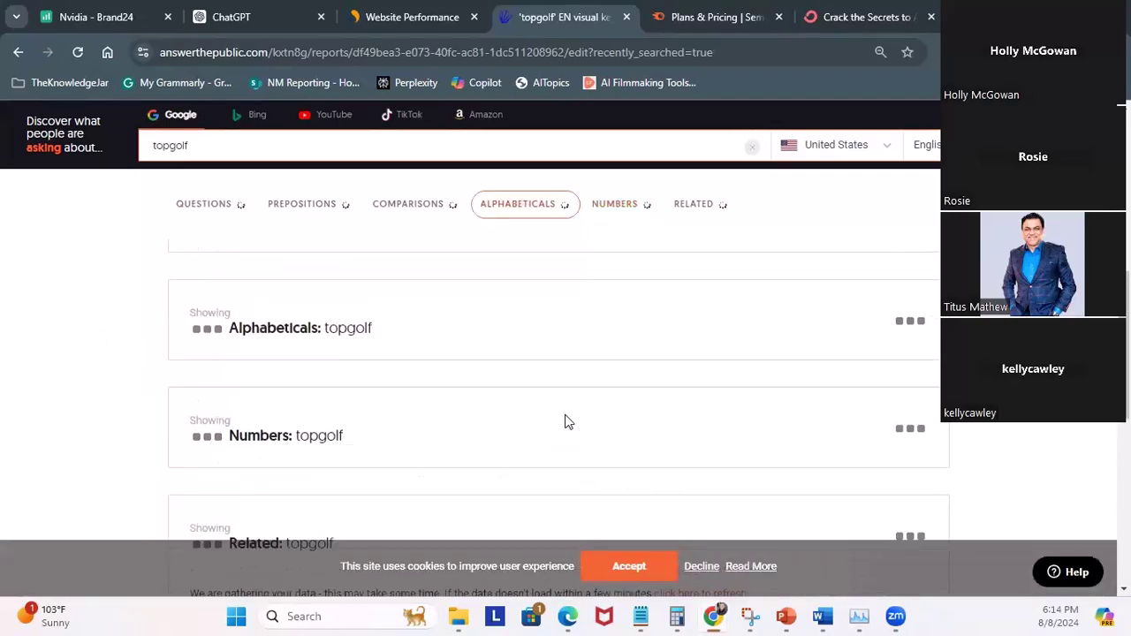
scroll(565, 420, "up", 3)
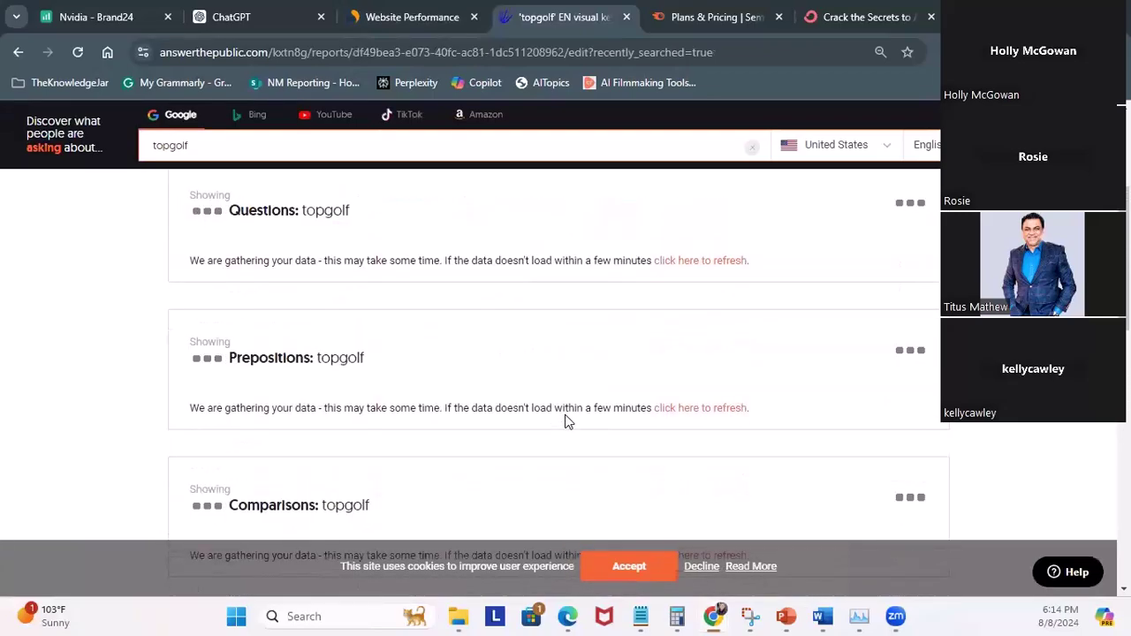
scroll(565, 419, "up", 3)
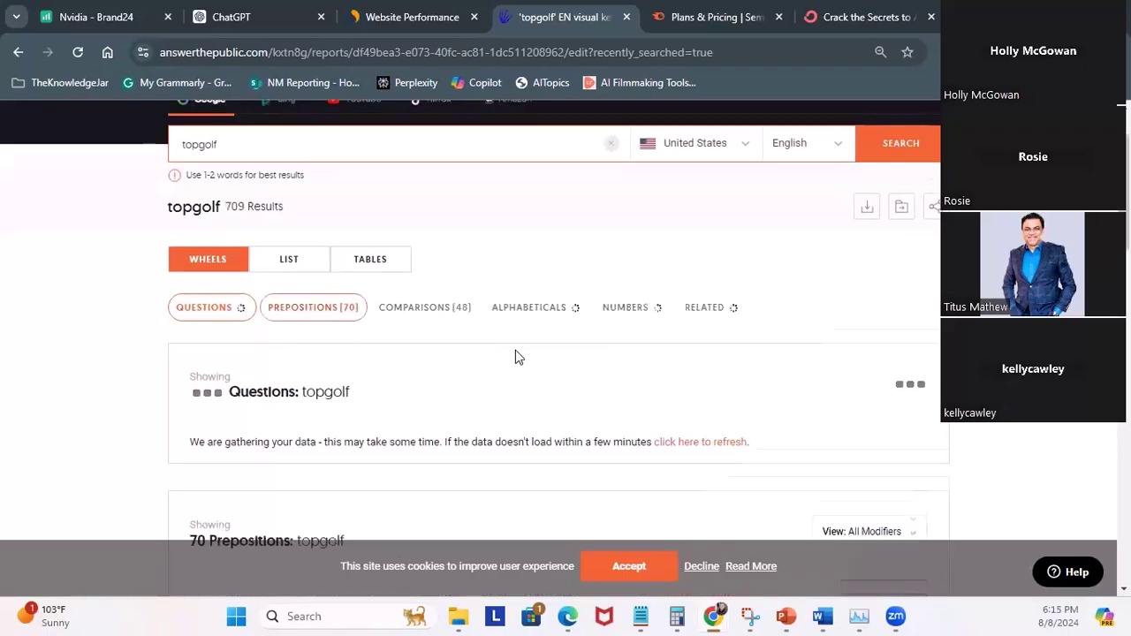
Scroll through the topgolf questions wheel: 113 questions, 2.74M search volume, $1.5 CPC
scroll(515, 356, "down", 1)
scroll(472, 352, "down", 1)
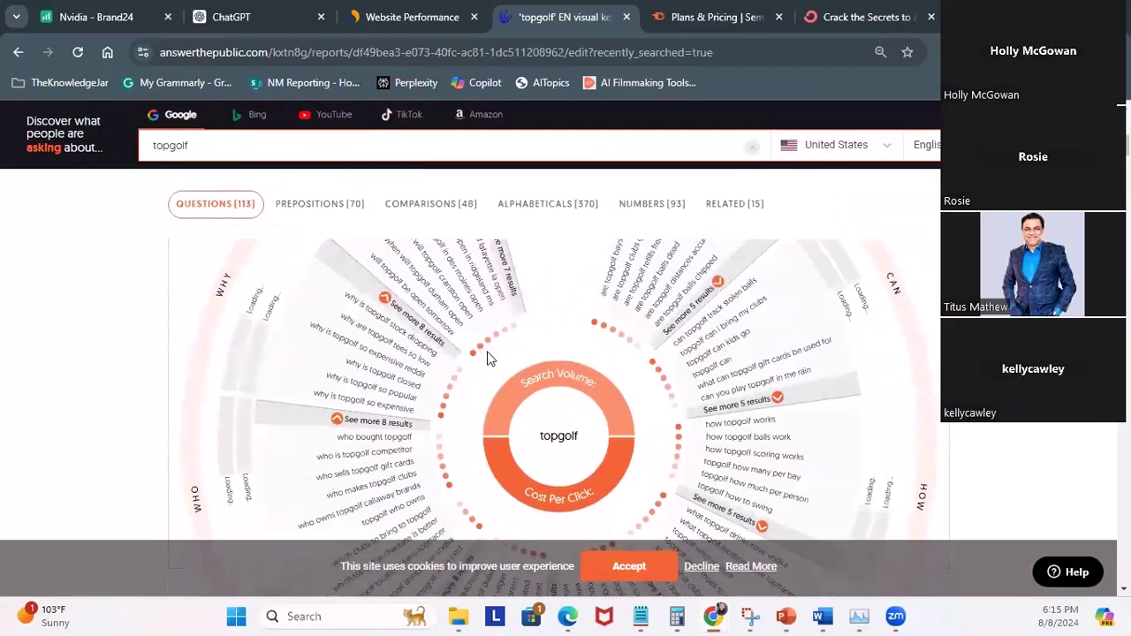
scroll(614, 444, "up", 2)
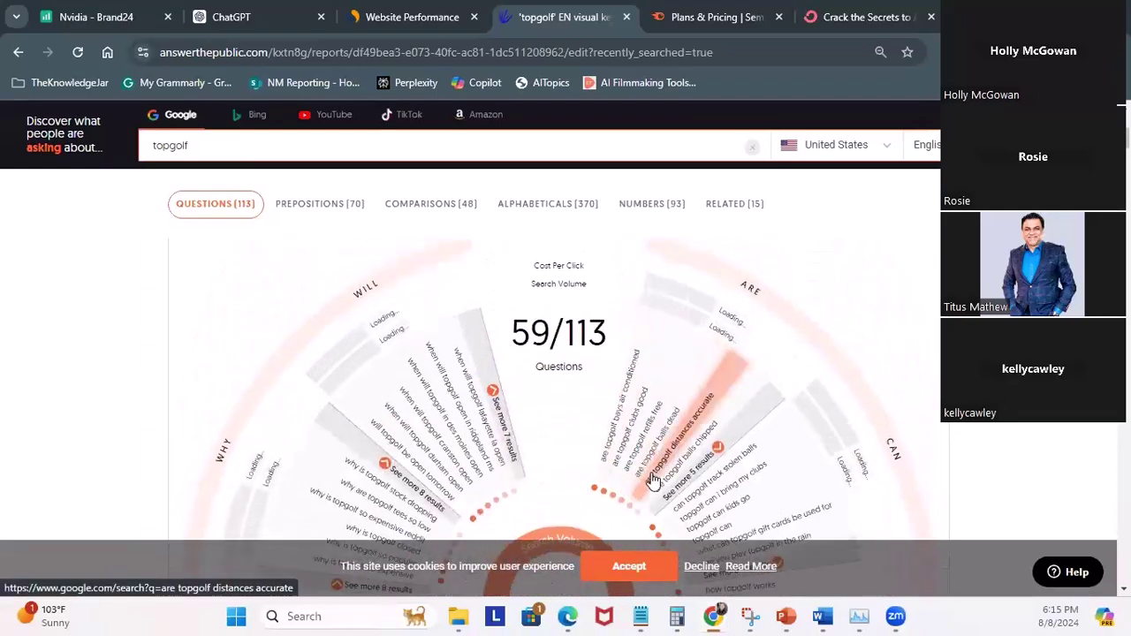
scroll(648, 479, "down", 1)
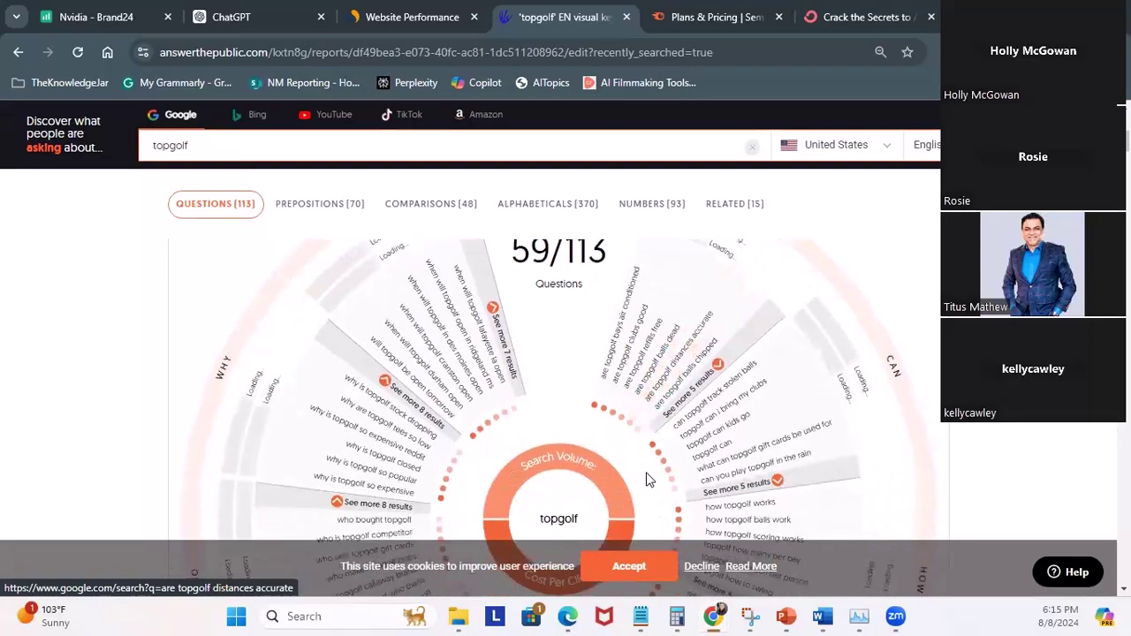
scroll(648, 479, "up", 1)
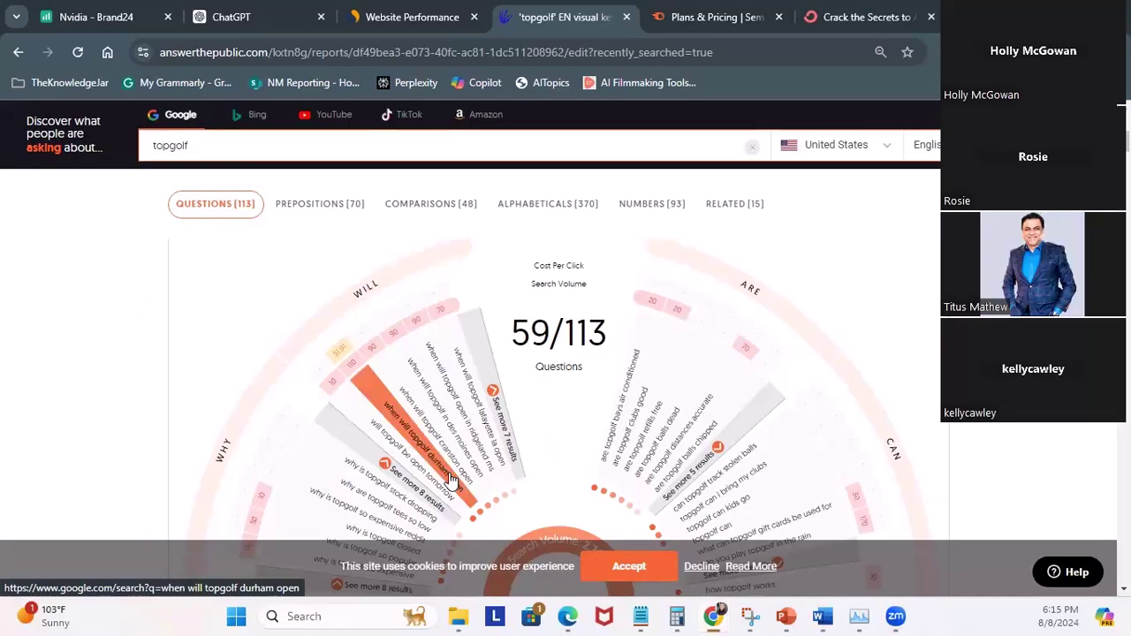
scroll(451, 477, "down", 2)
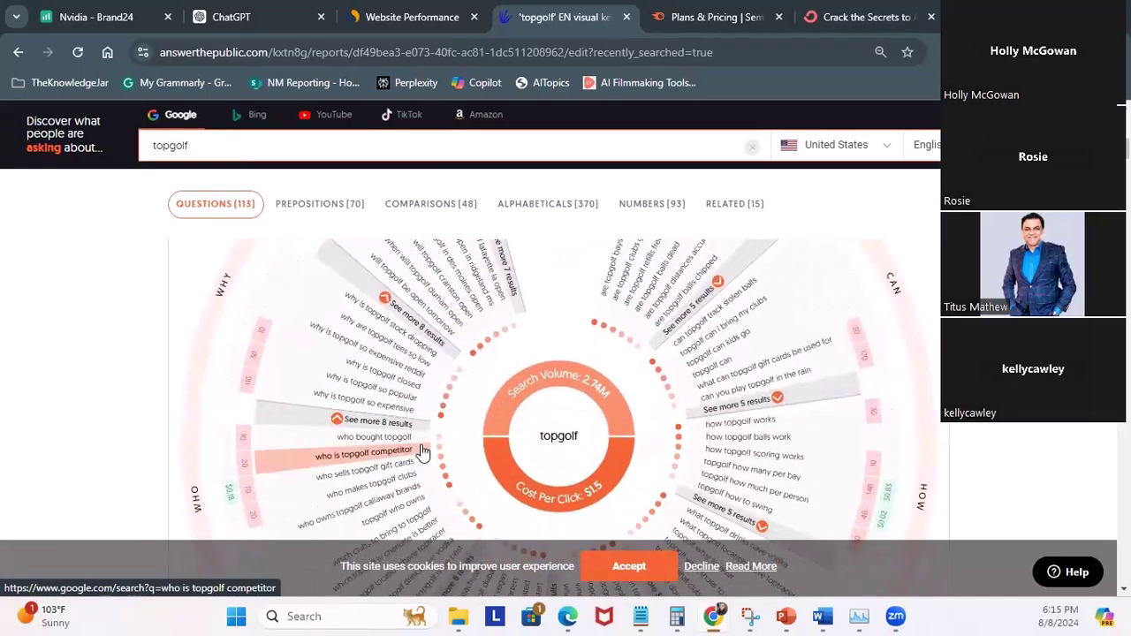
scroll(389, 473, "down", 2)
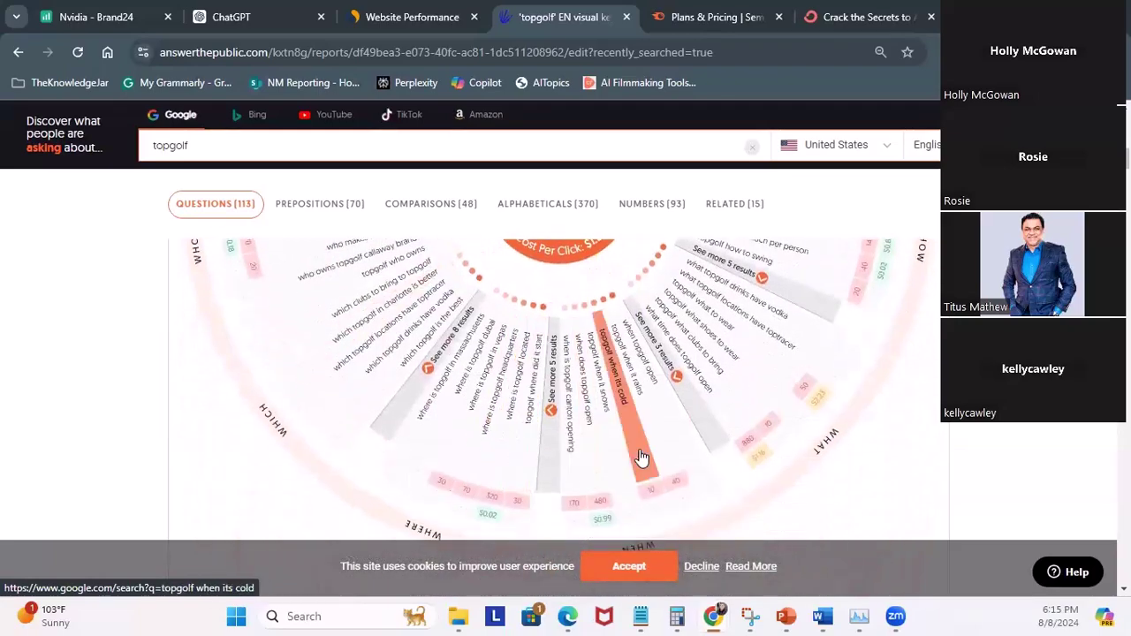
scroll(641, 457, "up", 1)
scroll(643, 455, "up", 1)
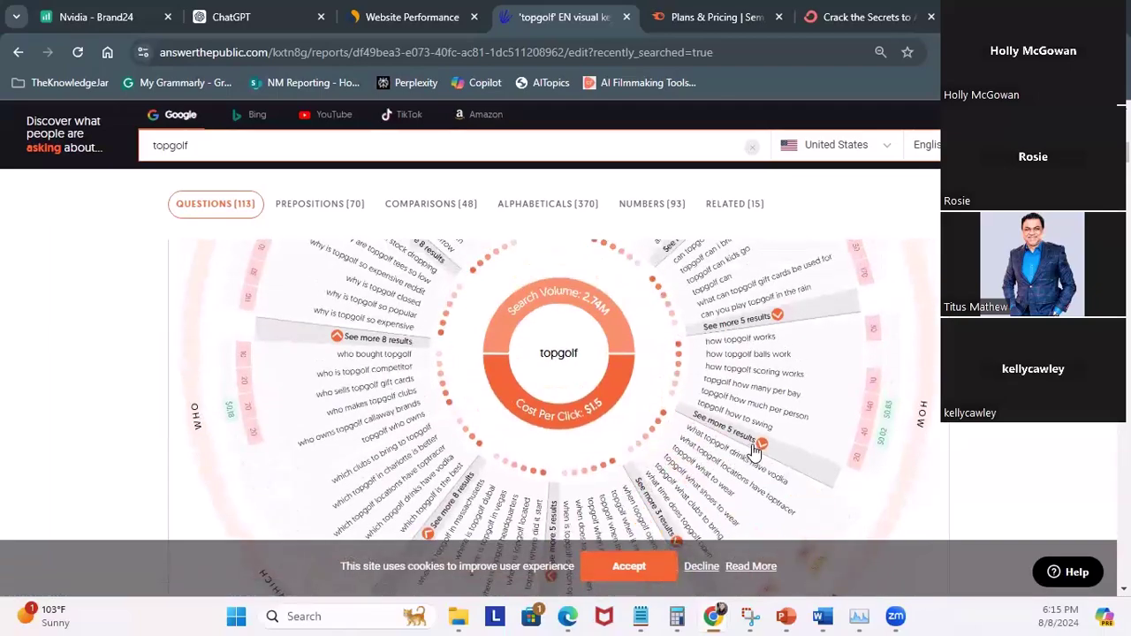
scroll(749, 448, "up", 1)
scroll(764, 449, "up", 1)
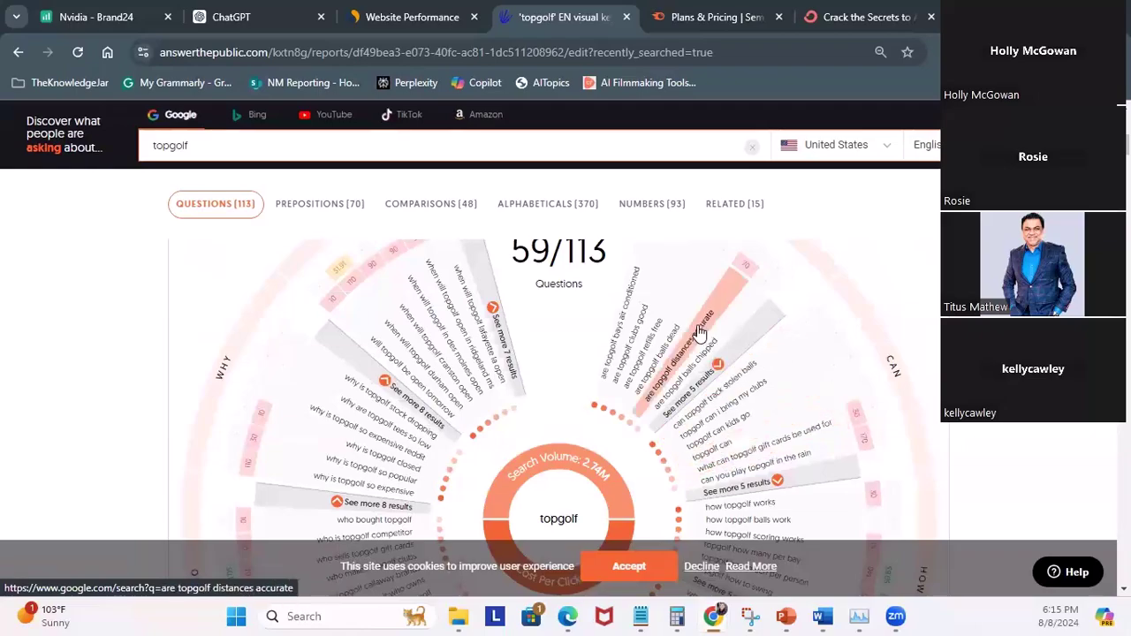
Scroll through the 'How to Start a New Business with AI' waitlist page on a.unyeti.com
left_click(838, 21)
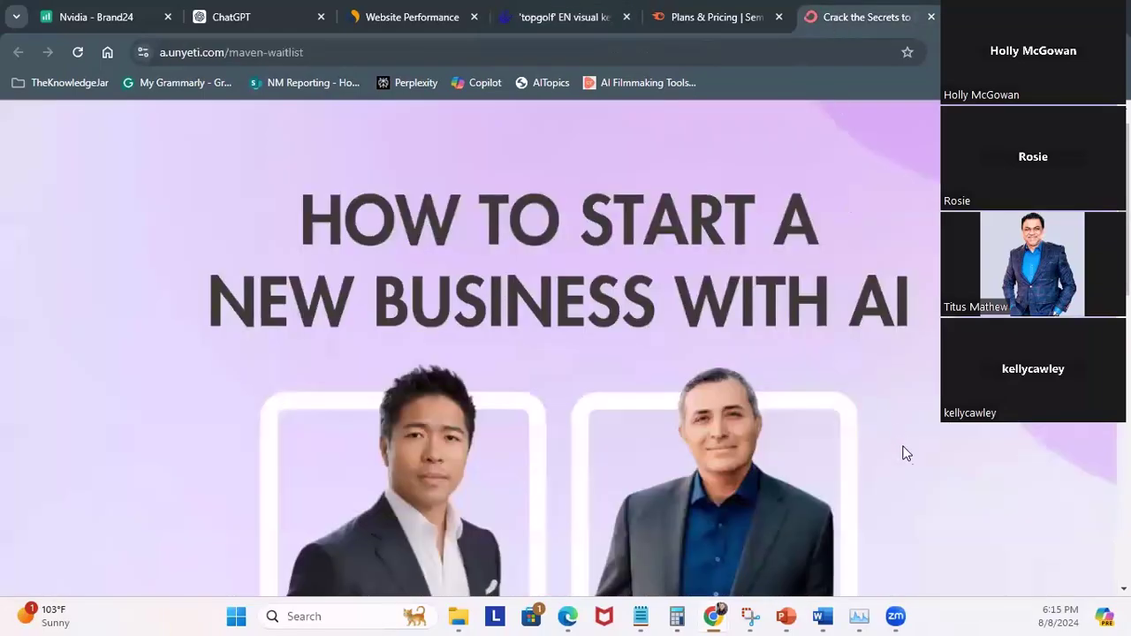
scroll(878, 447, "down", 1)
scroll(878, 447, "up", 1)
scroll(961, 454, "down", 1)
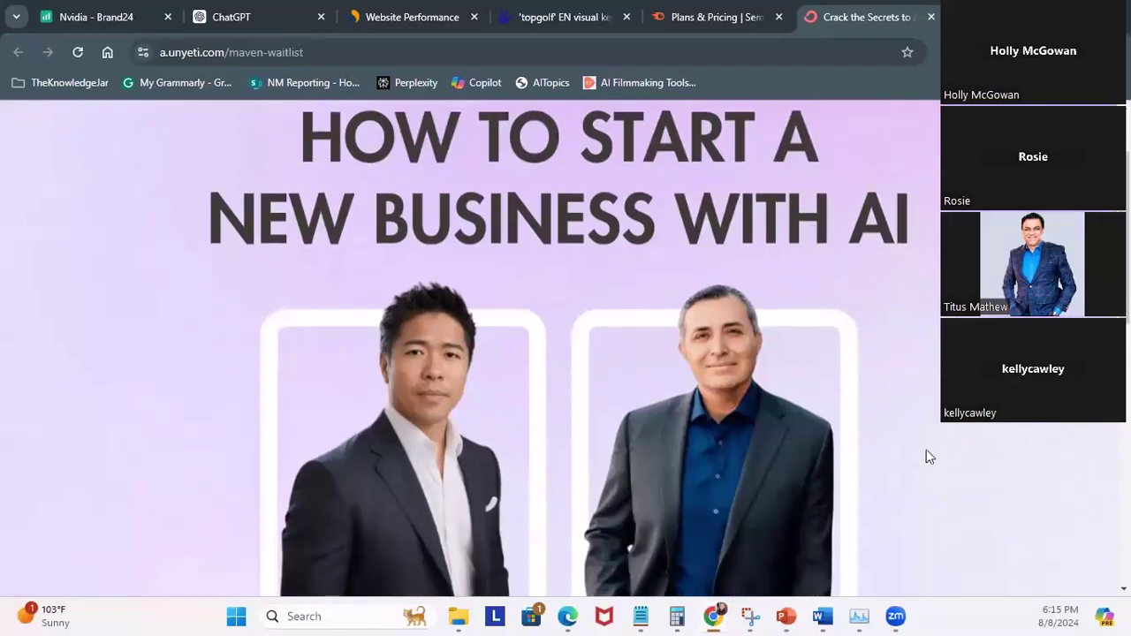
scroll(821, 453, "down", 4)
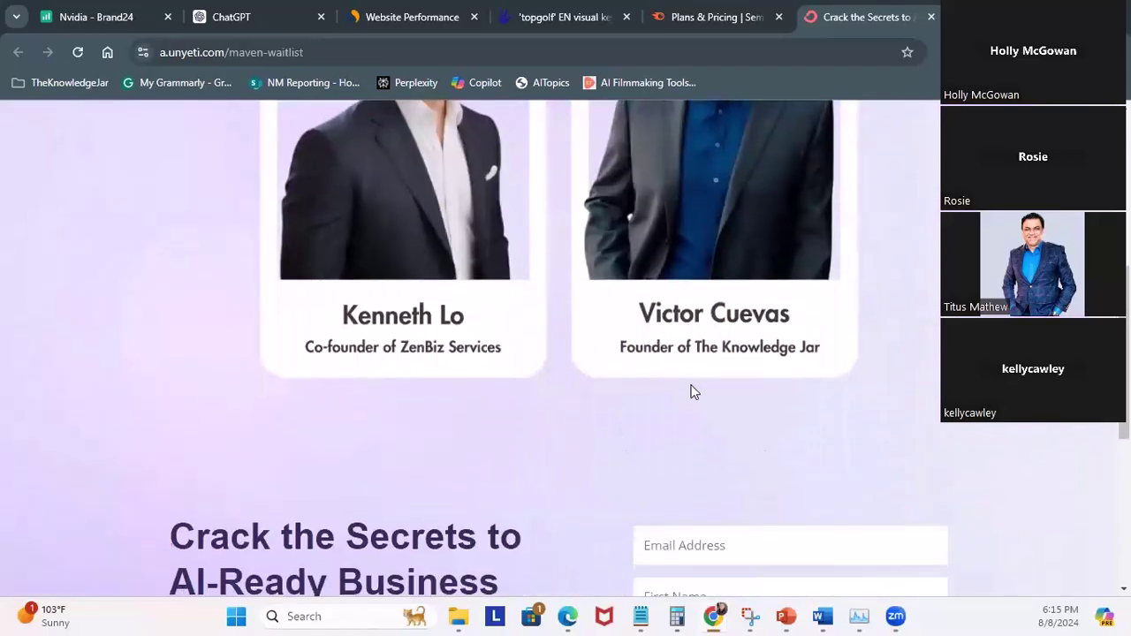
scroll(691, 391, "up", 4)
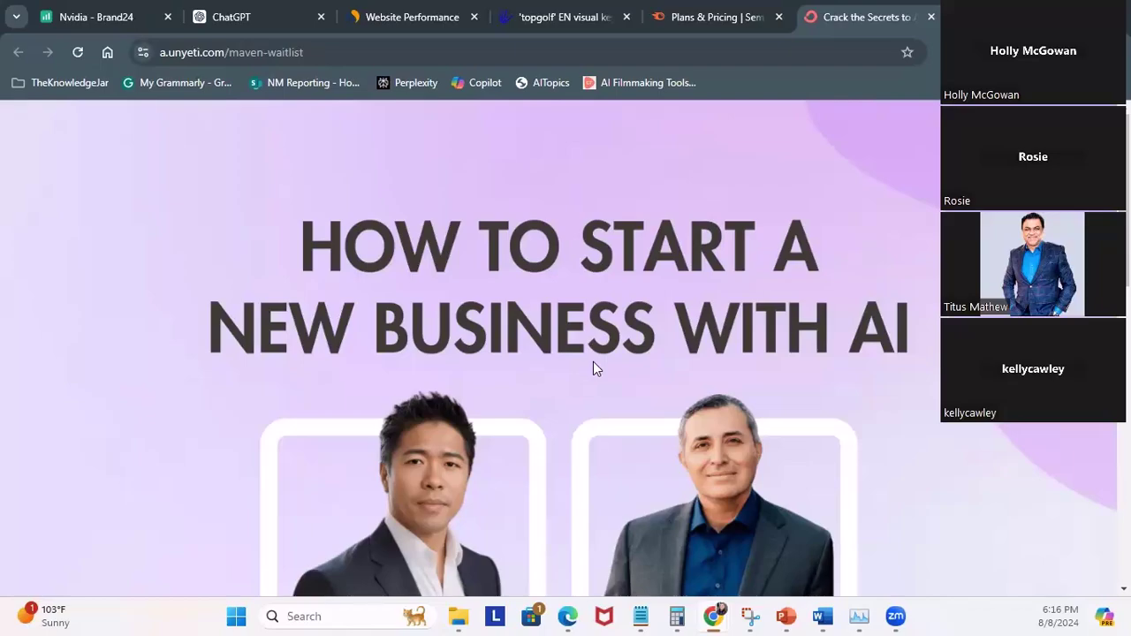
Return to Semrush pricing: Pro $139.95, Guru $249.95, Business $499 monthly
left_click(706, 26)
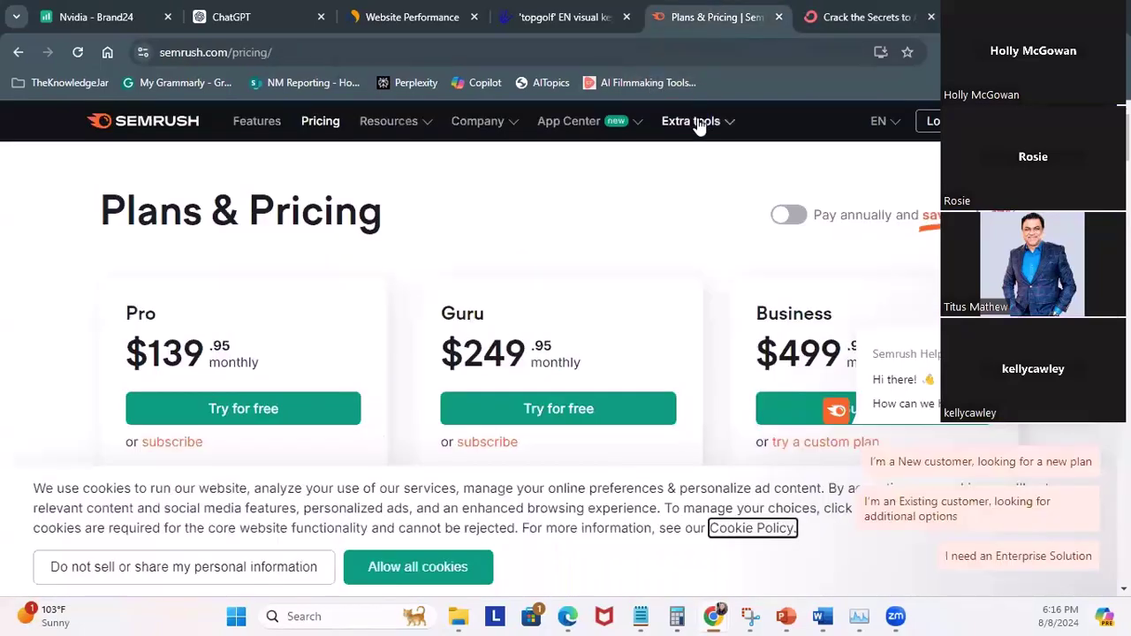